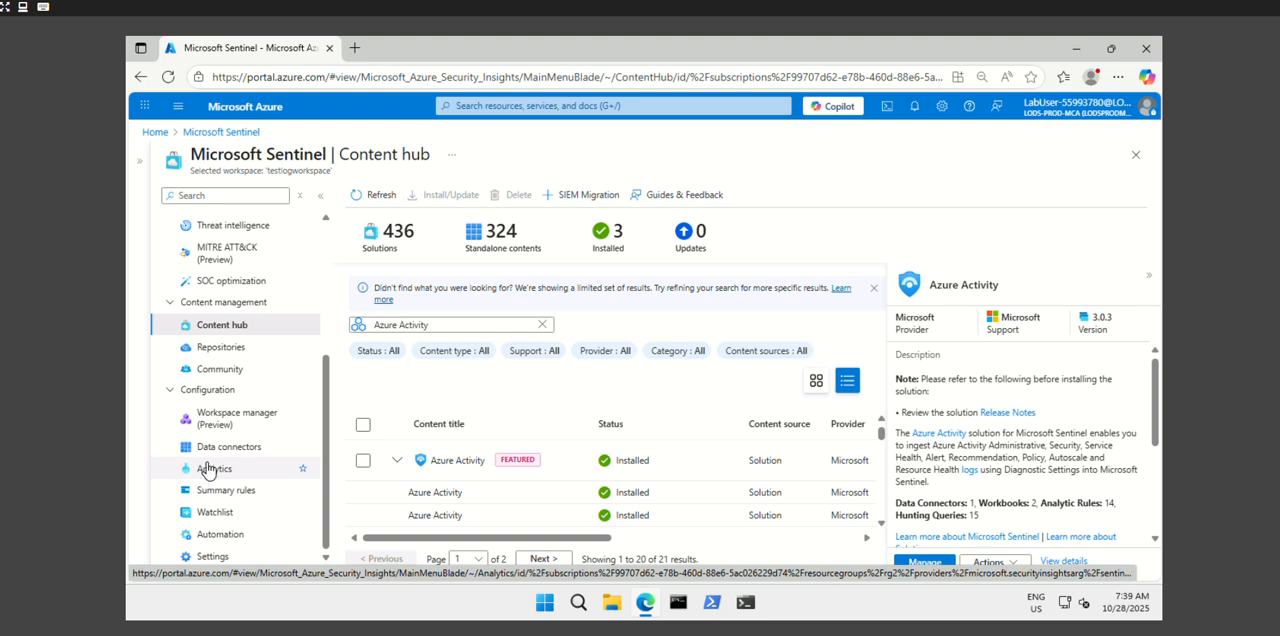
- Replace the Azure Activity search in the Content hub with a search for "windows security events"
left_click(547, 329)
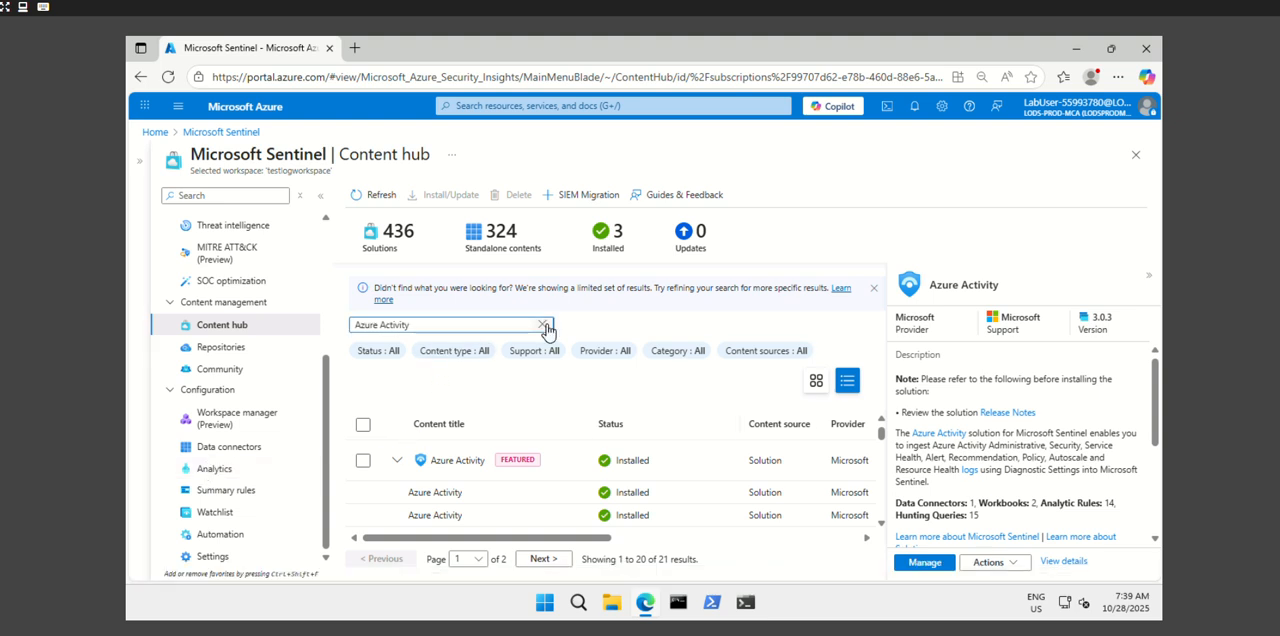
left_click(543, 325)
type("wi")
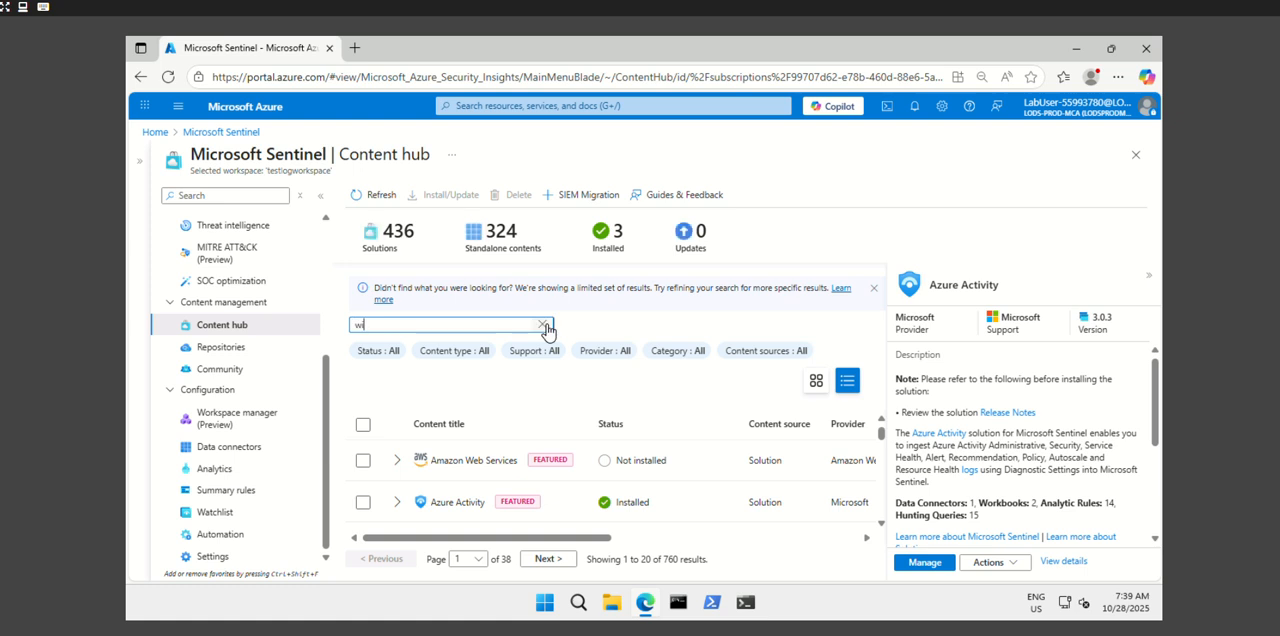
type("ndows secu")
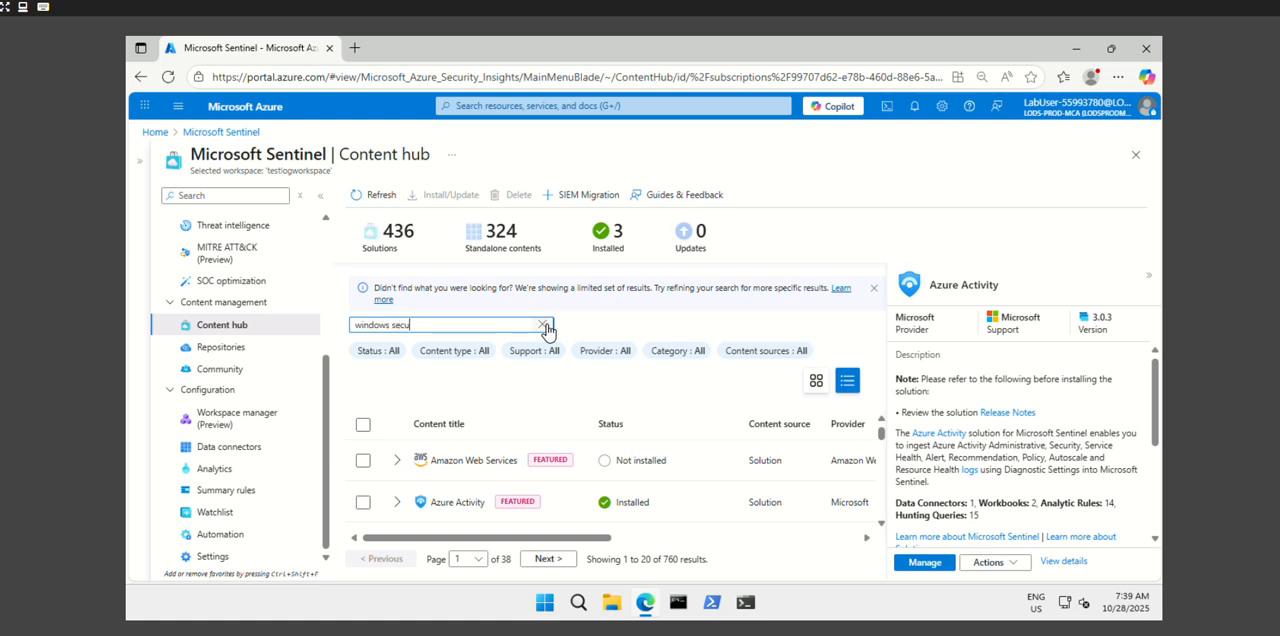
type("rity eve")
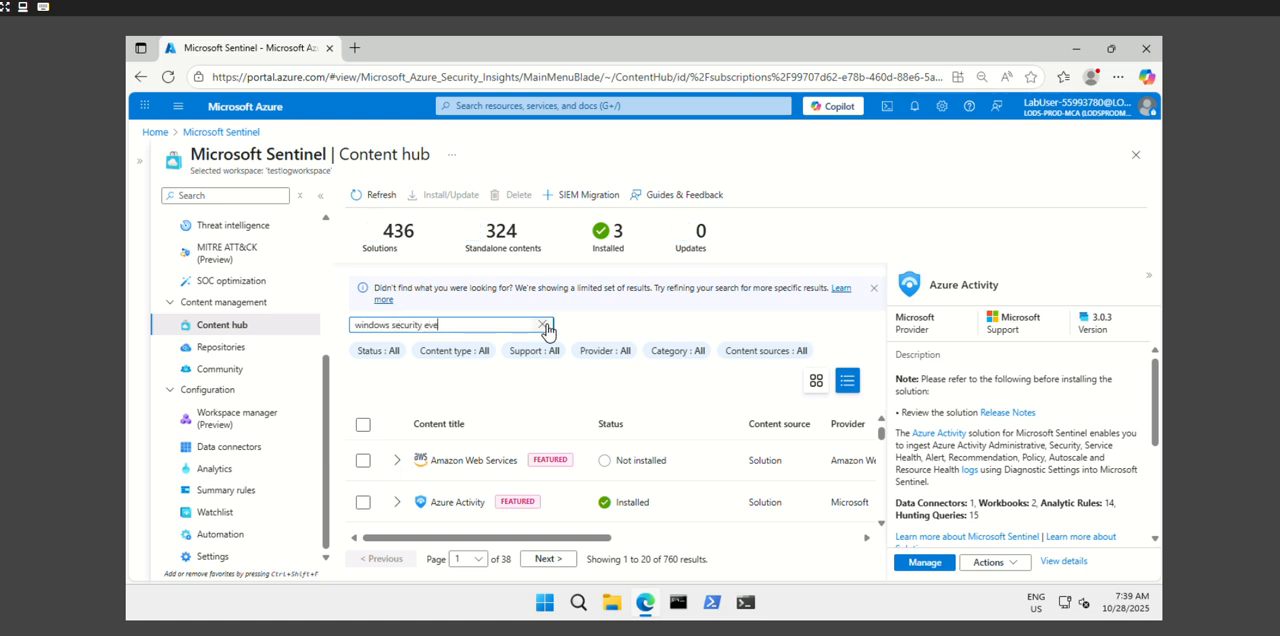
type("nts")
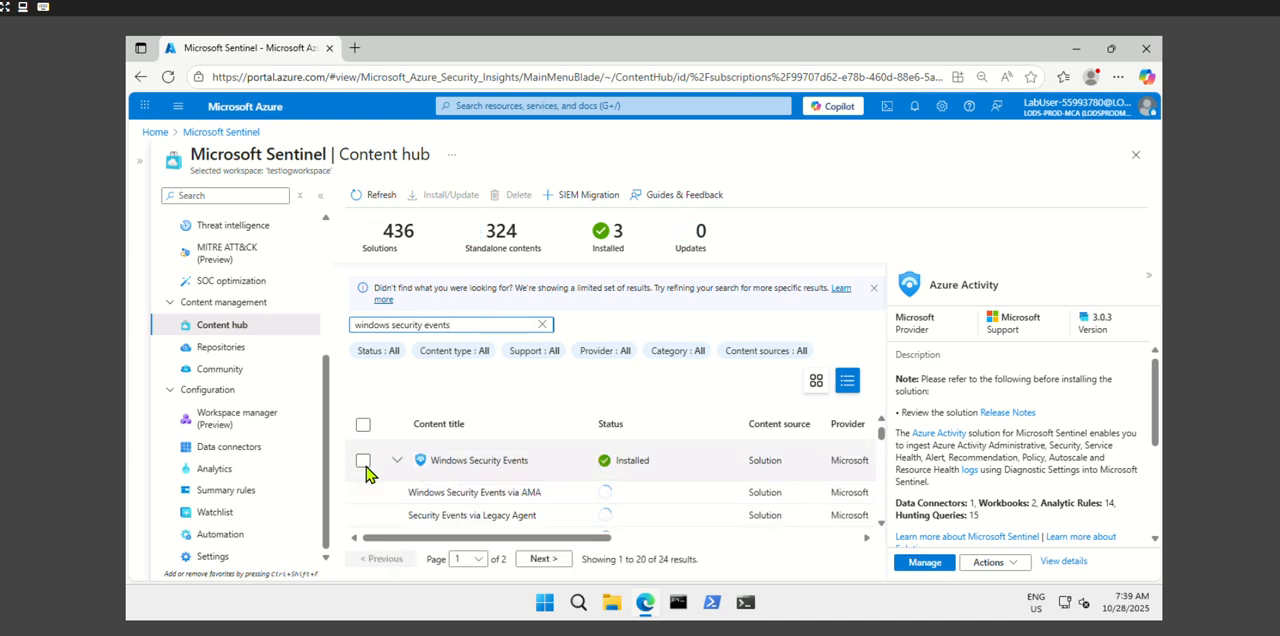
- Manage the Windows Security Events solution and open the connector page for Windows Security Events via AMA
left_click(364, 463)
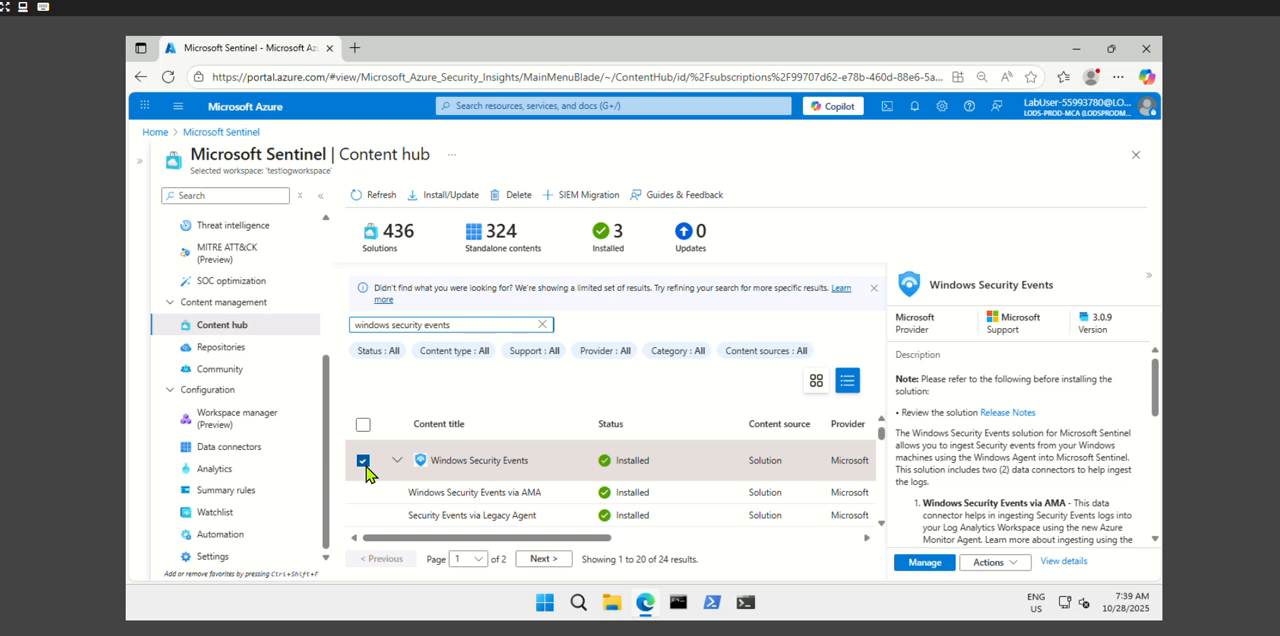
left_click(923, 563)
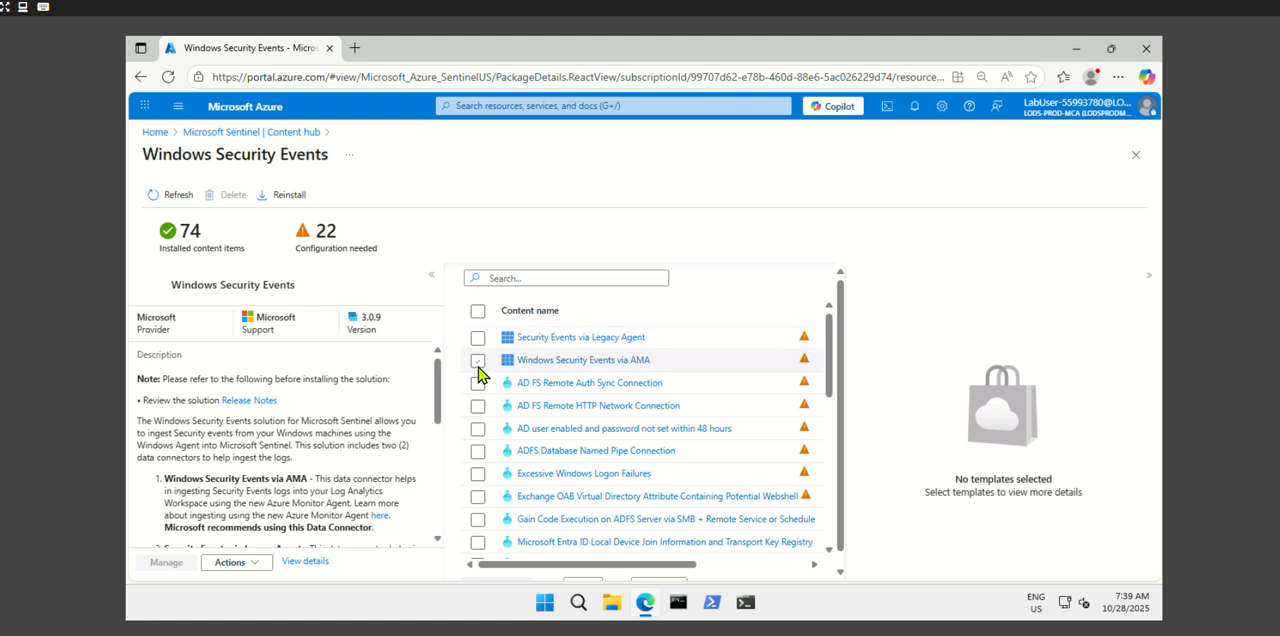
left_click(478, 366)
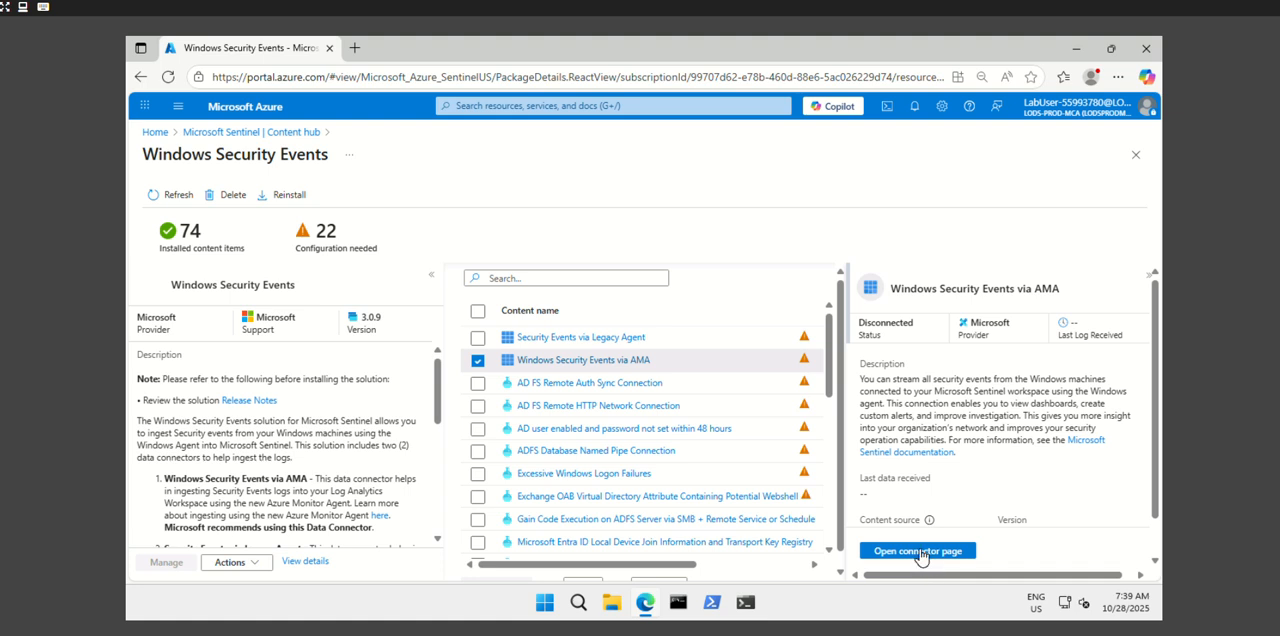
left_click(917, 551)
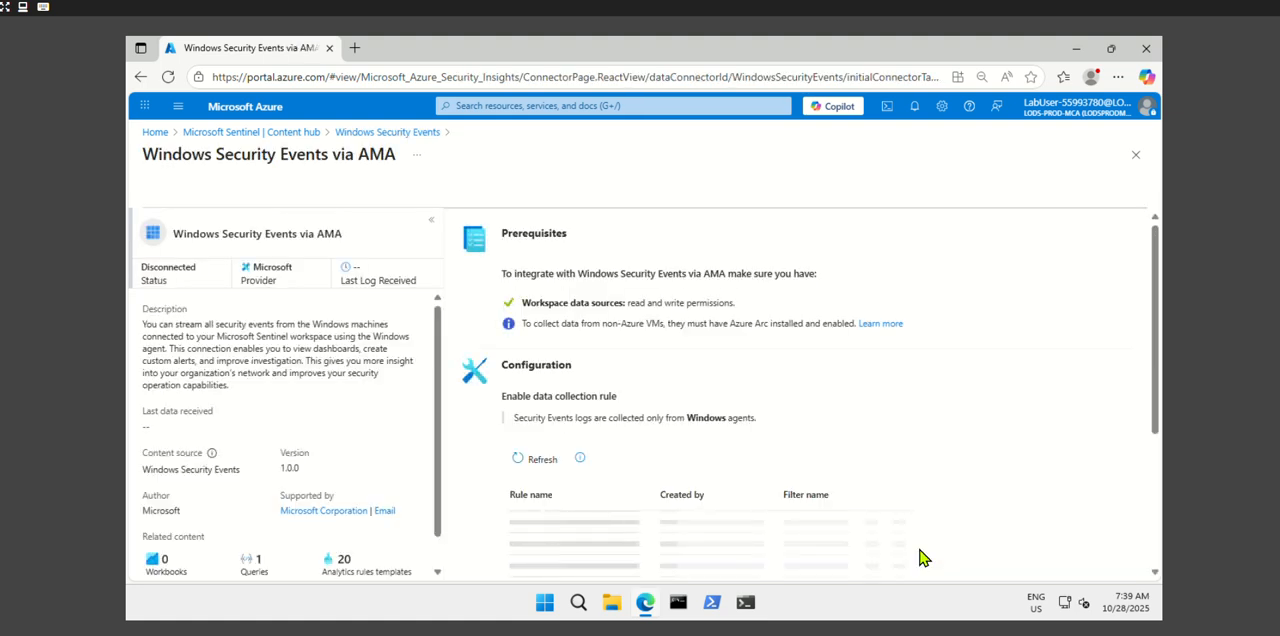
- Start a data collection rule named rule1 for the connector, keeping the default subscription and resource group, and proceed to its resources
scroll(964, 491, "down", 1)
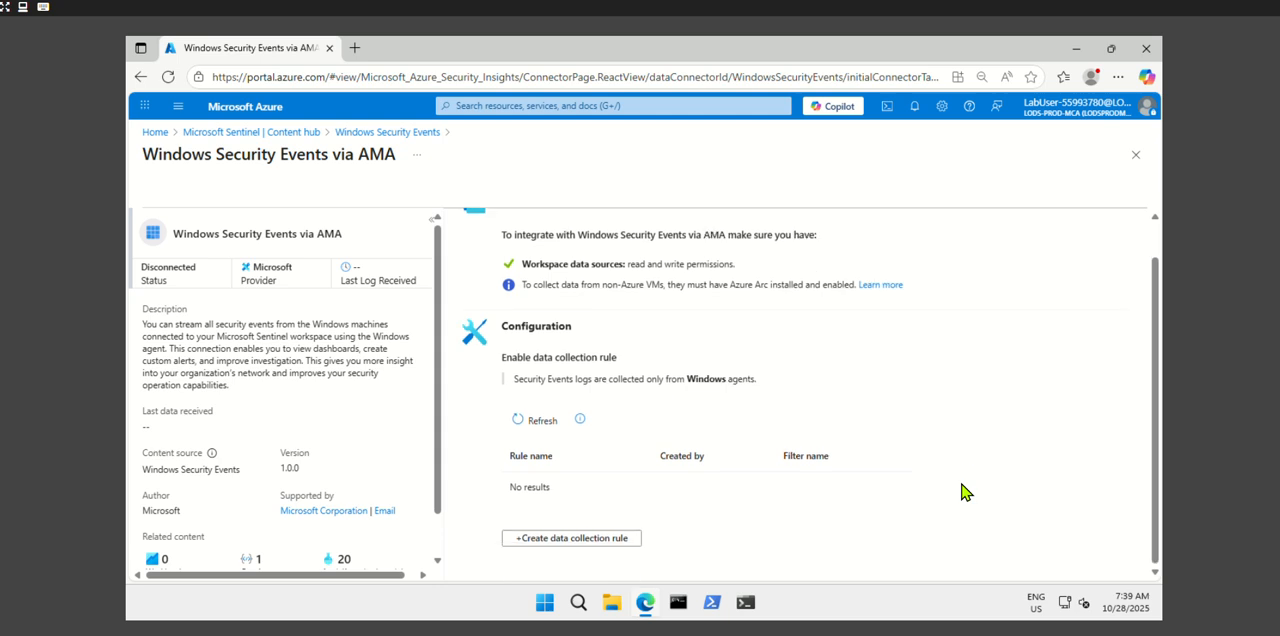
left_click(573, 539)
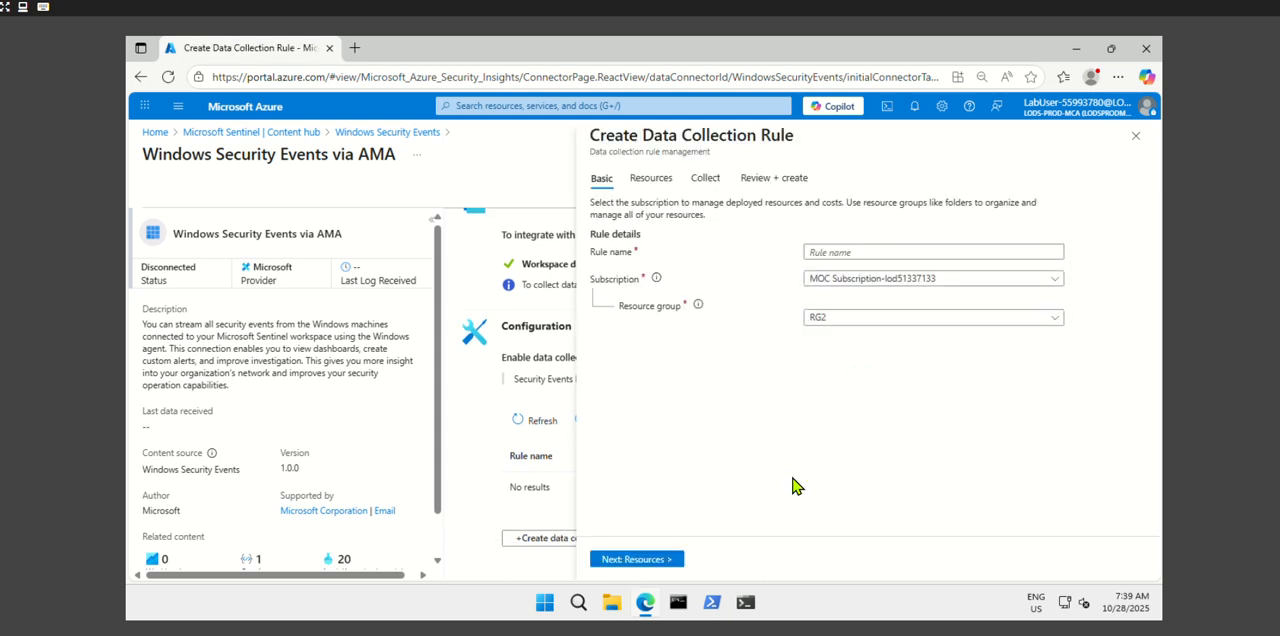
left_click(835, 252)
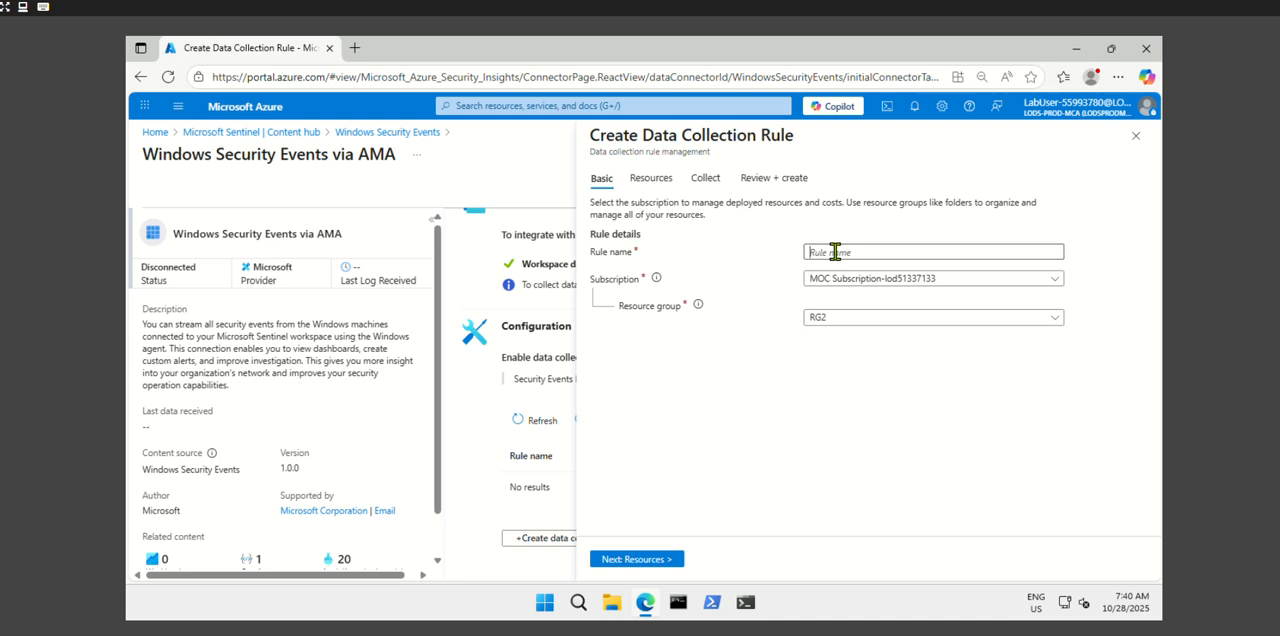
type("rule1")
left_click(643, 561)
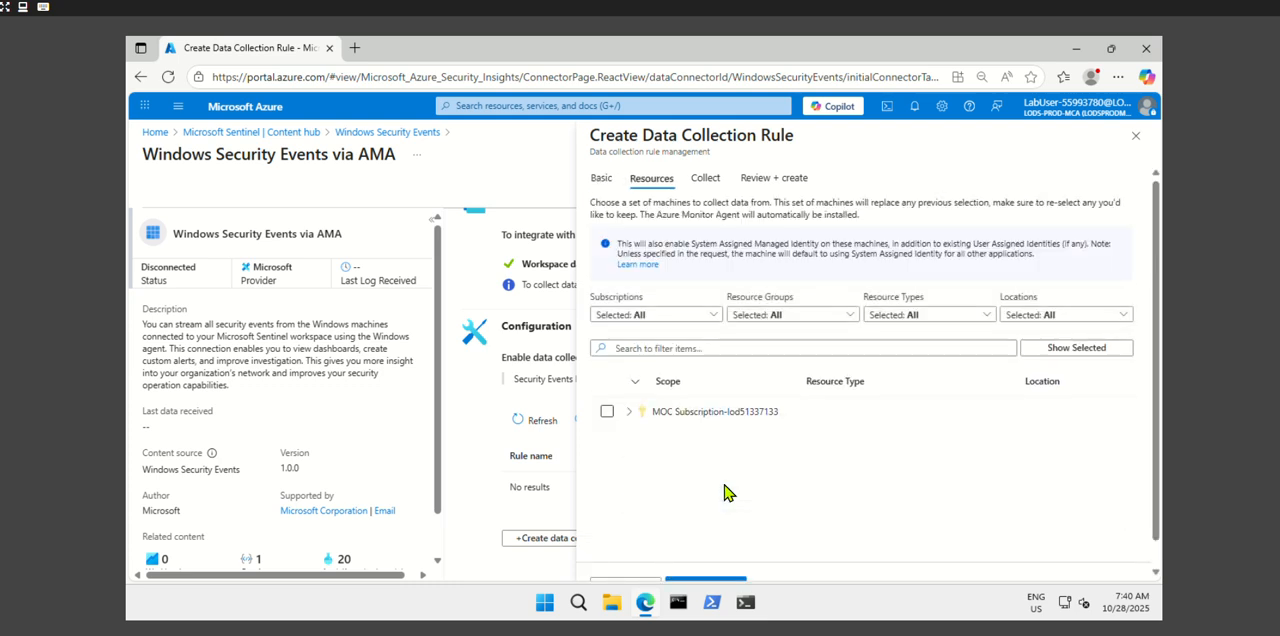
- Choose VM1 in resource group RG2 as the machine to collect from and proceed to the event selection
left_click(629, 412)
left_click(663, 440)
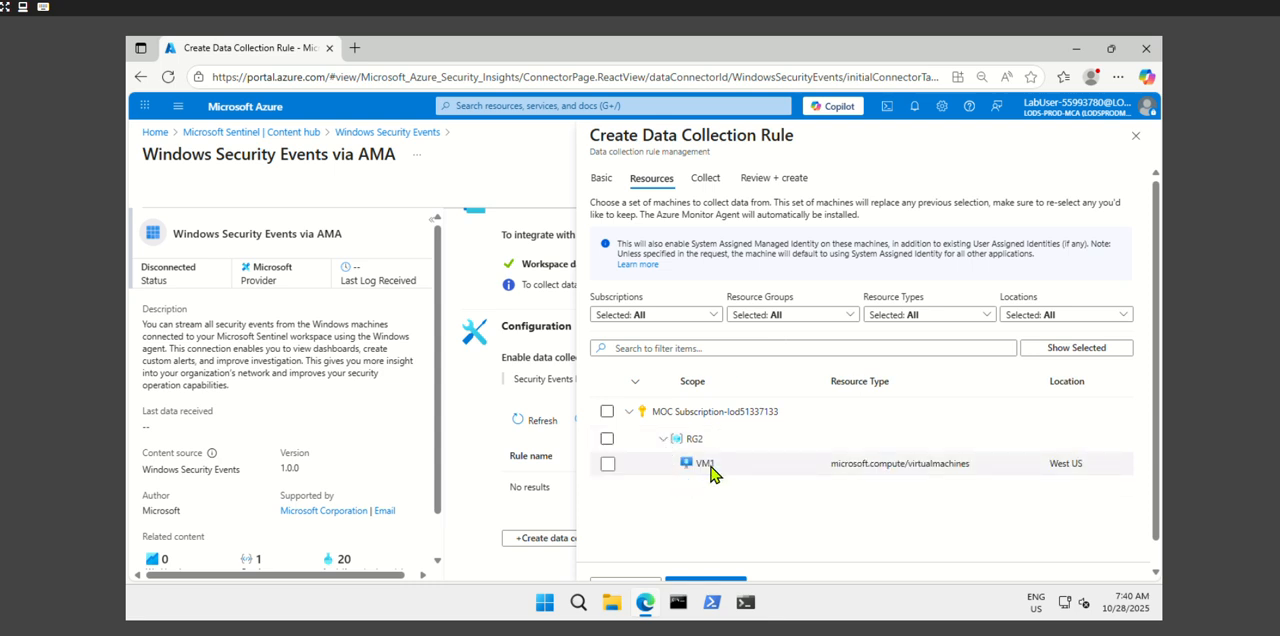
left_click(608, 464)
scroll(766, 517, "down", 1)
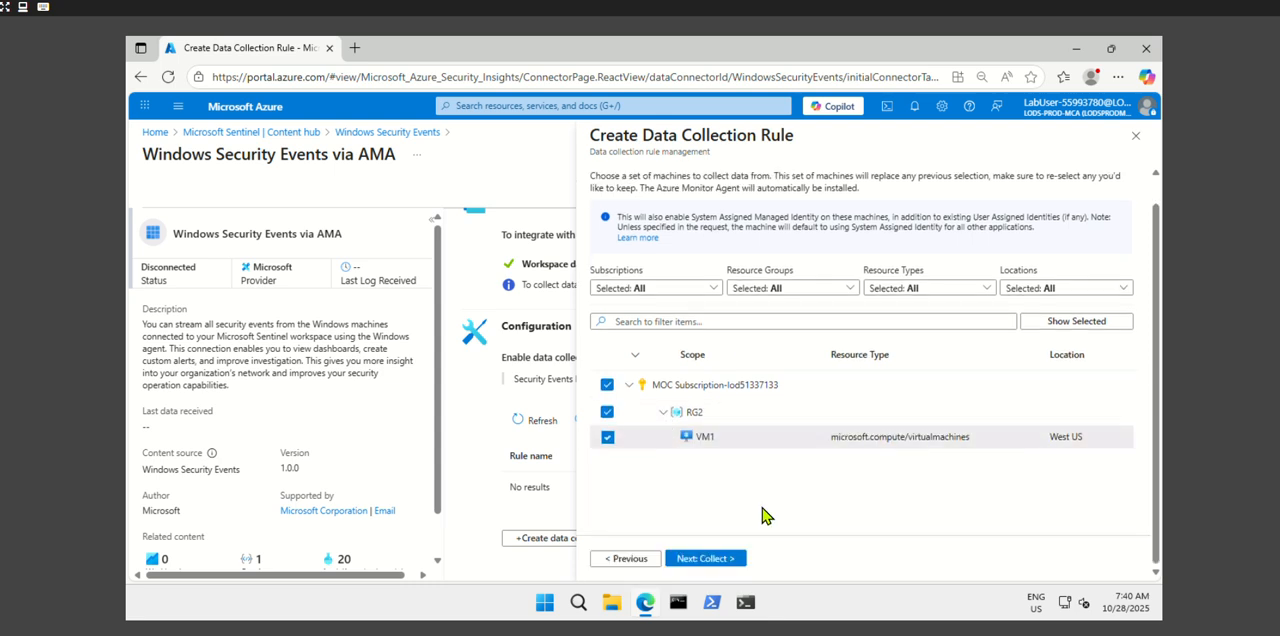
left_click(716, 560)
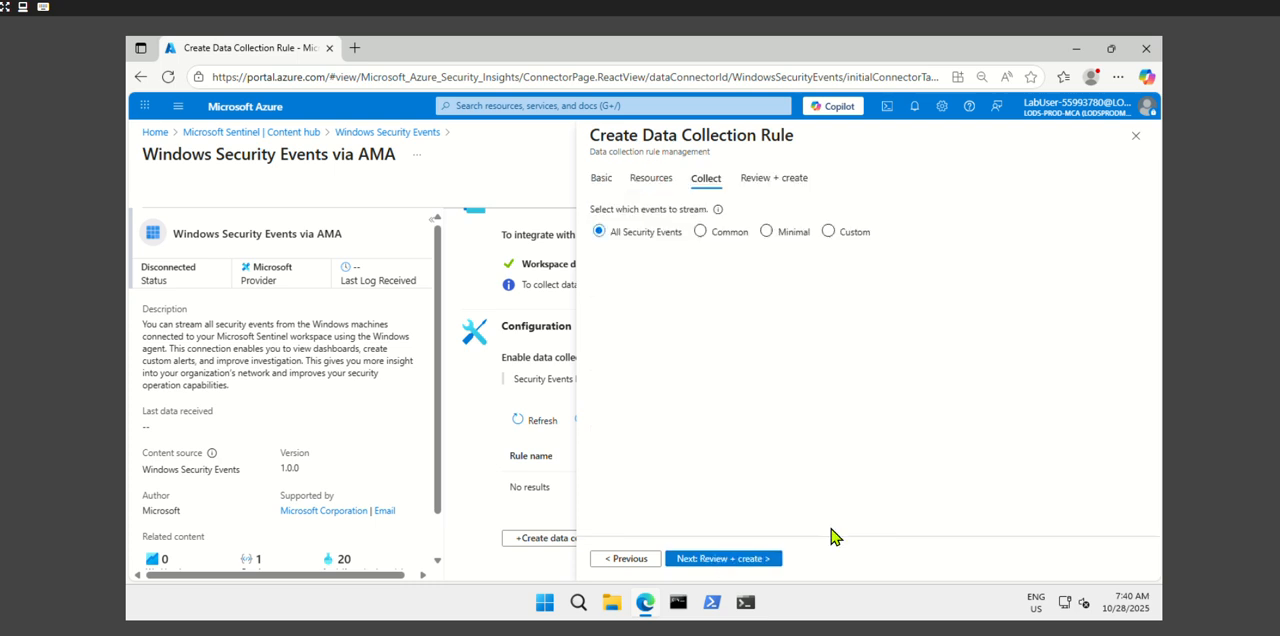
- Set the rule to stream All Security Events and create the data collection rule
left_click(708, 232)
left_click(767, 232)
left_click(604, 233)
left_click(706, 566)
left_click(693, 558)
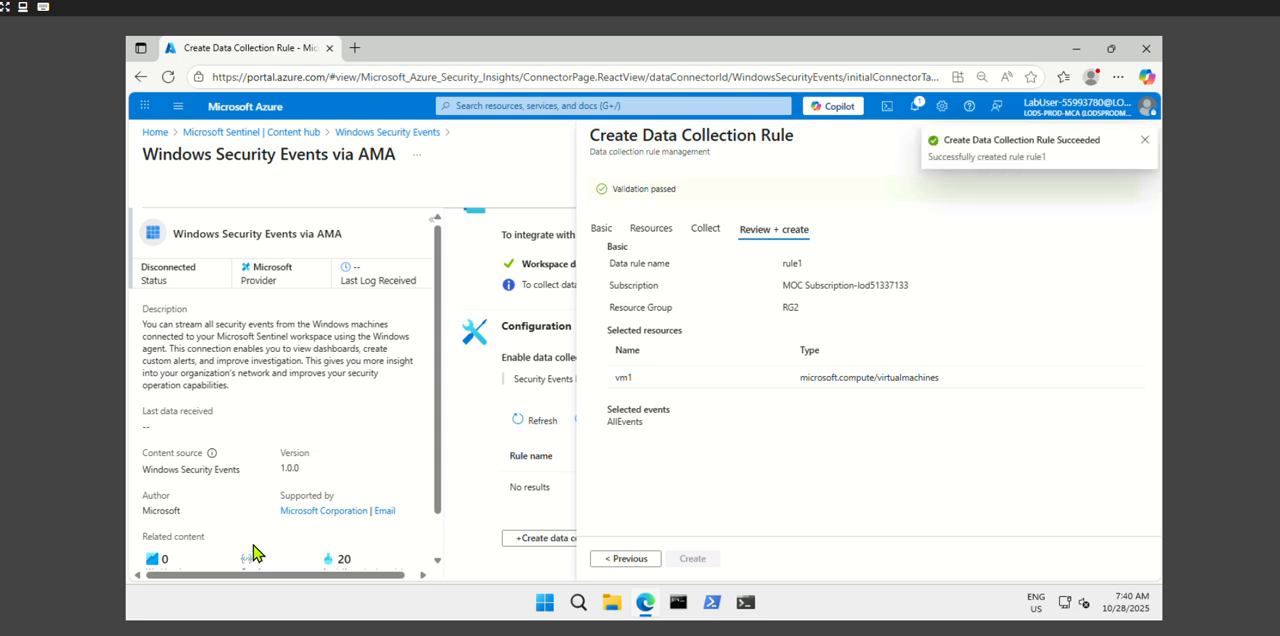
- Return to Microsoft Sentinel and start a new NRT query rule in Analytics
left_click(300, 132)
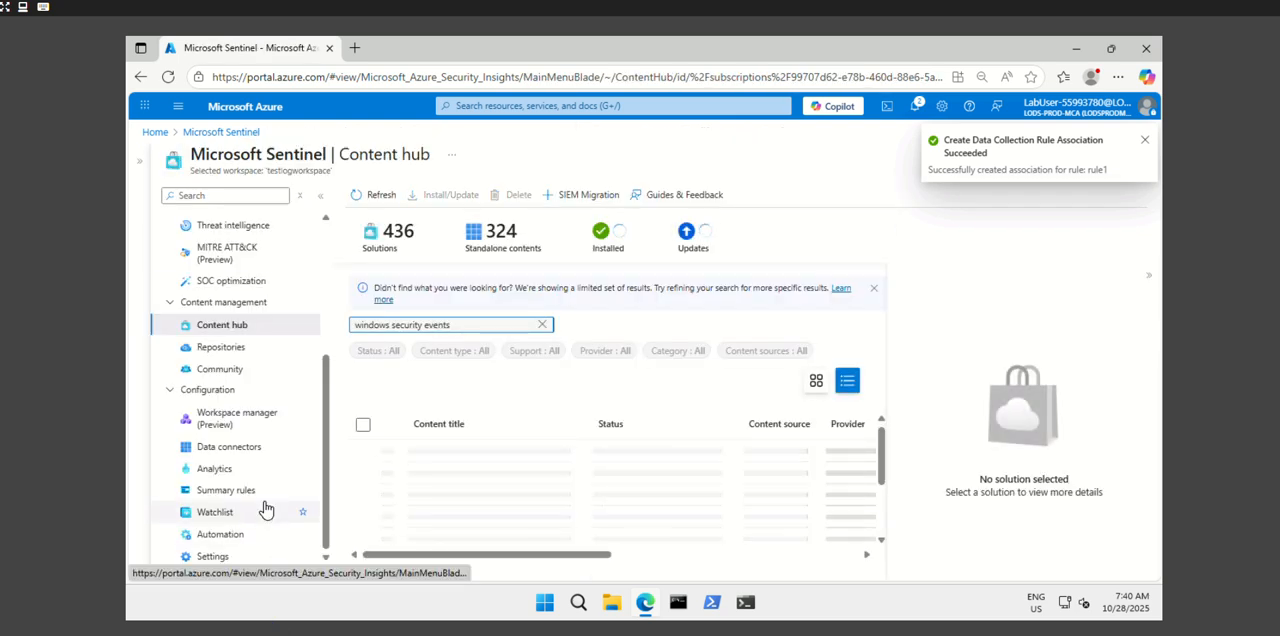
left_click(205, 470)
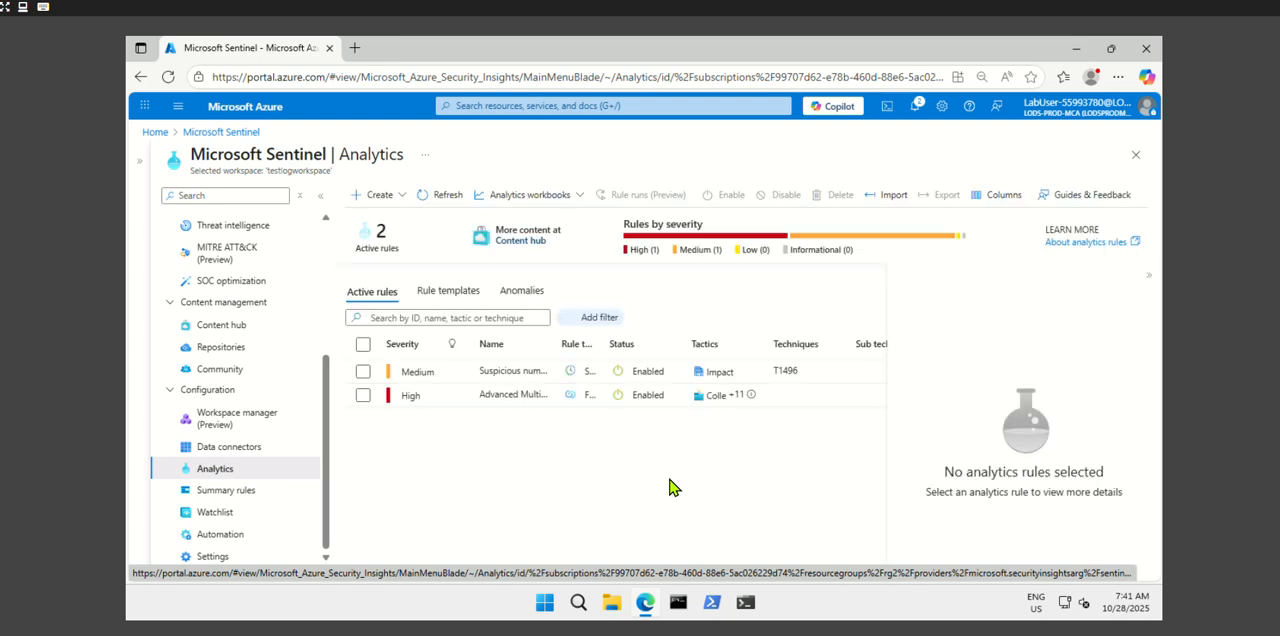
left_click(381, 197)
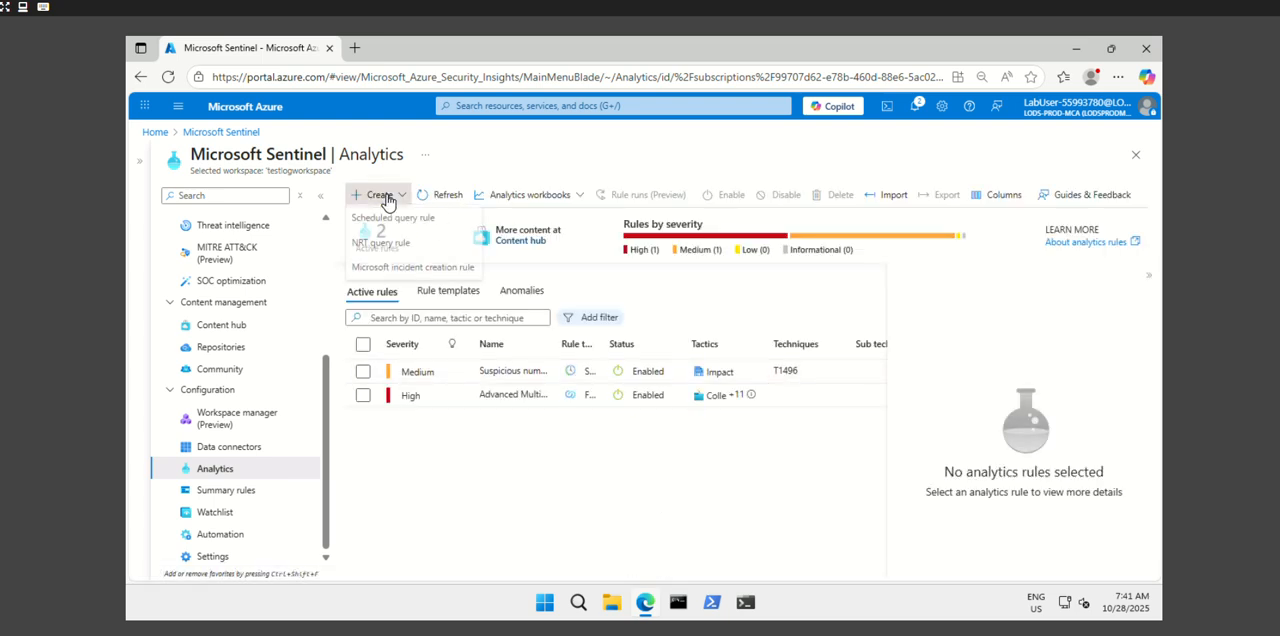
left_click(387, 249)
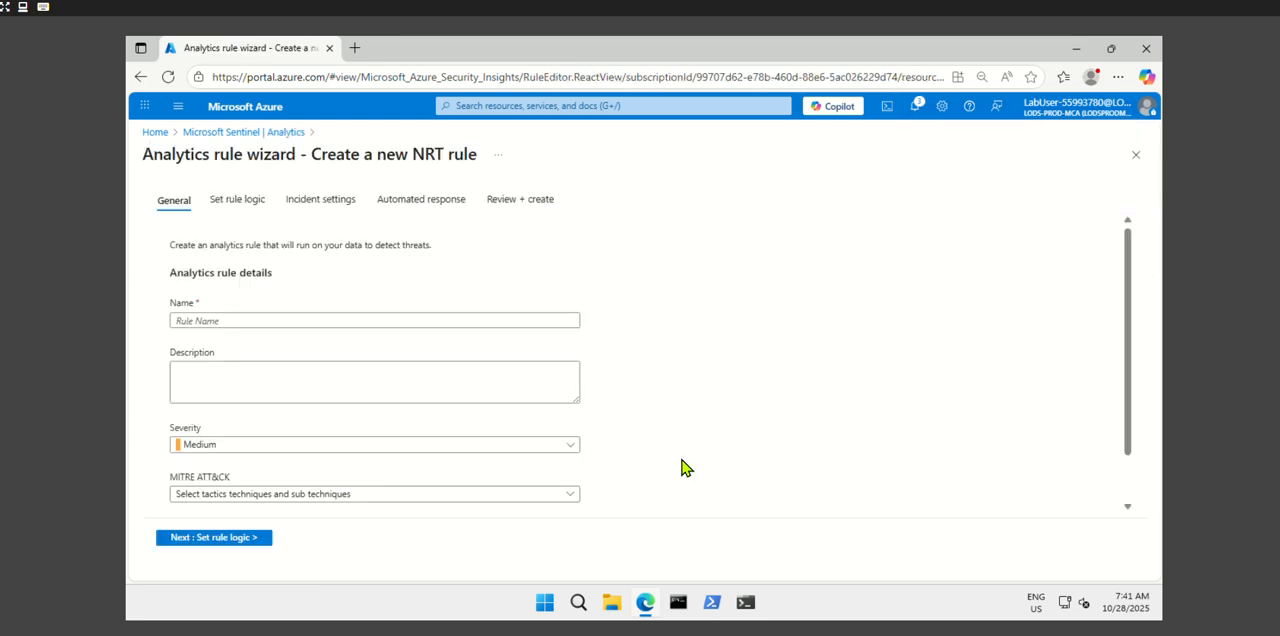
- Name the analytics rule NRT Test
left_click(391, 320)
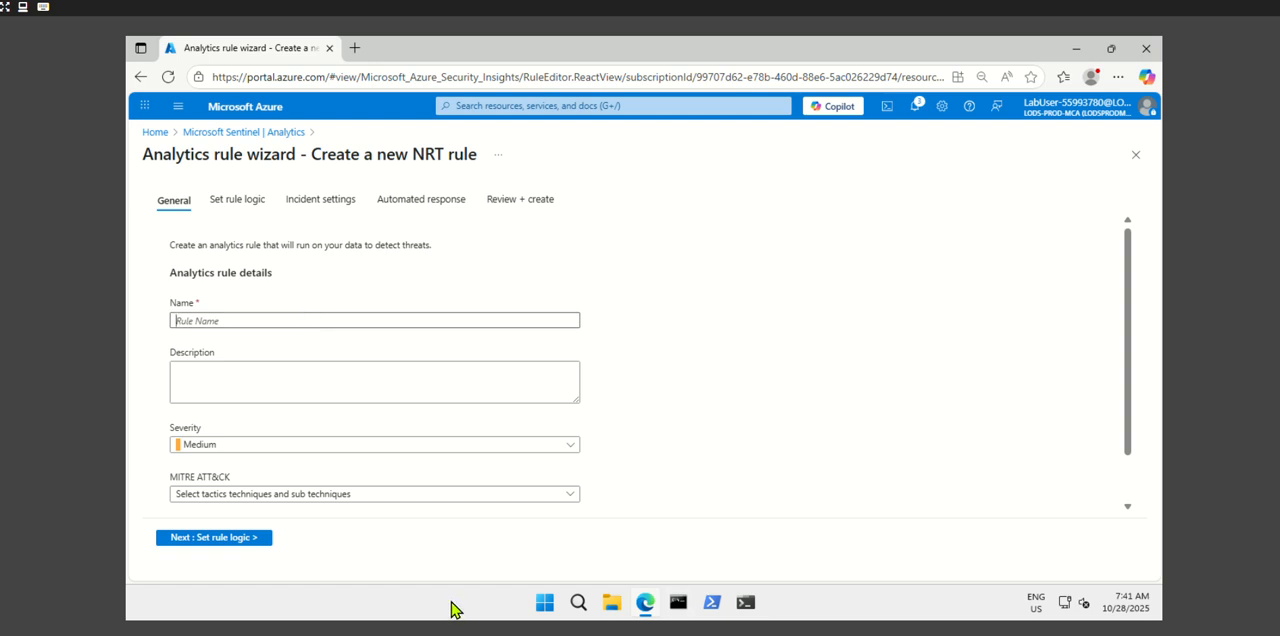
type("NRT Test")
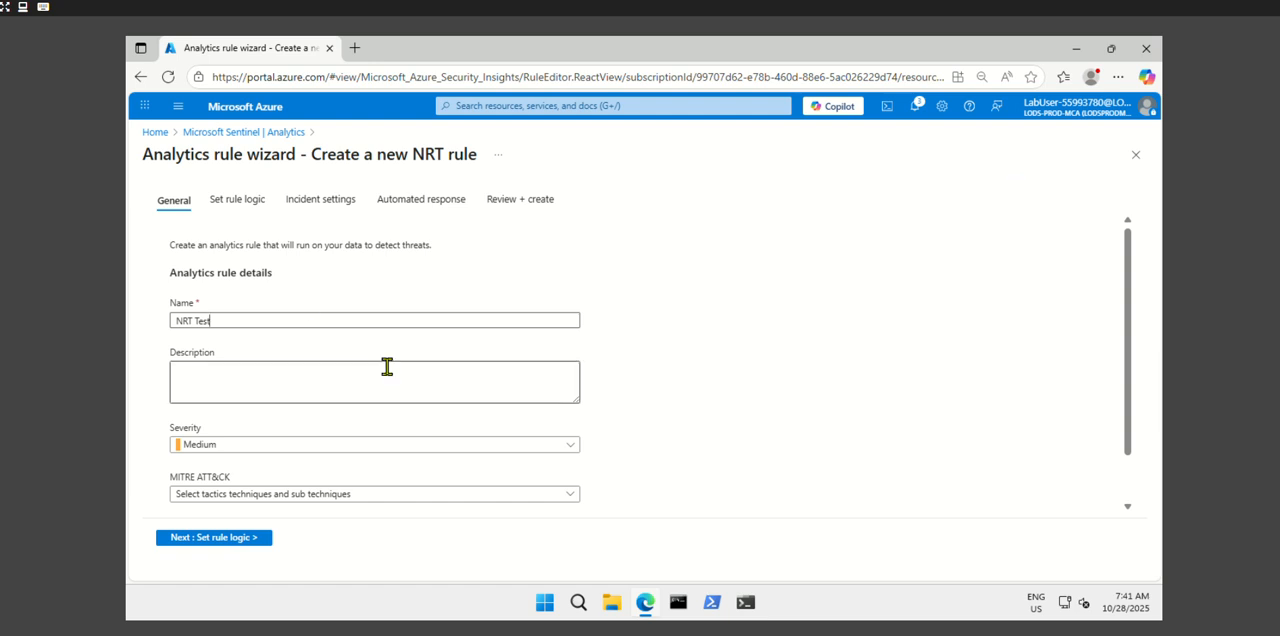
- Assign the Privilege Escalation MITRE ATT&CK tactic to the rule and proceed to the rule logic
left_click(328, 494)
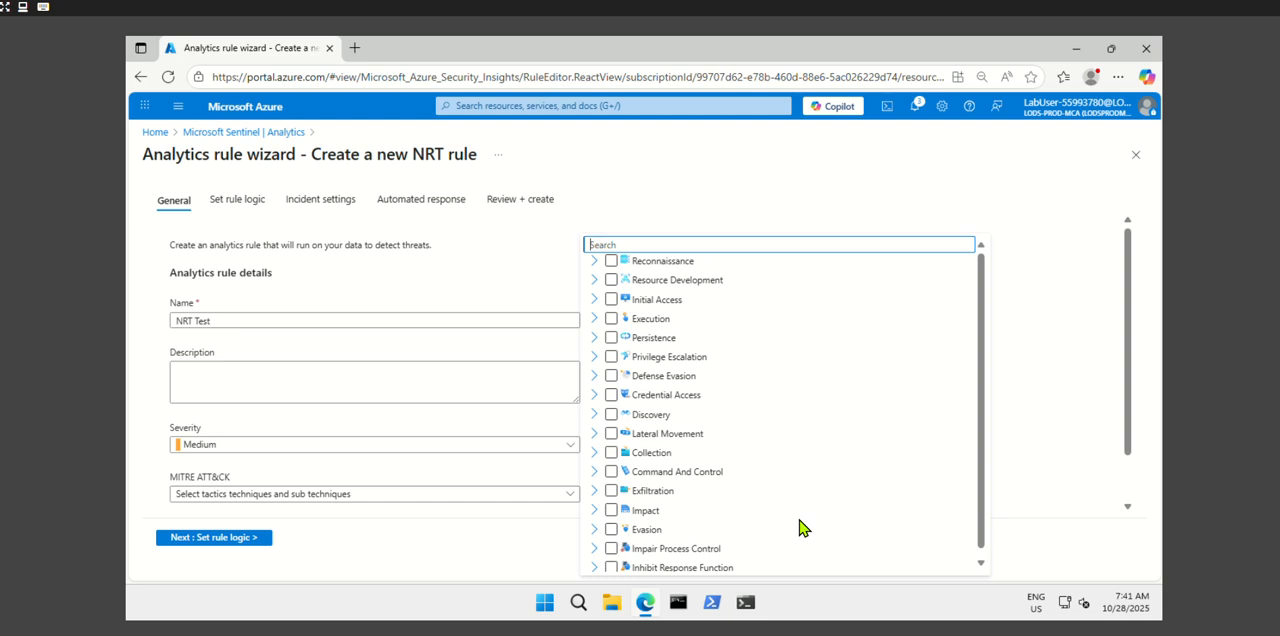
left_click(611, 358)
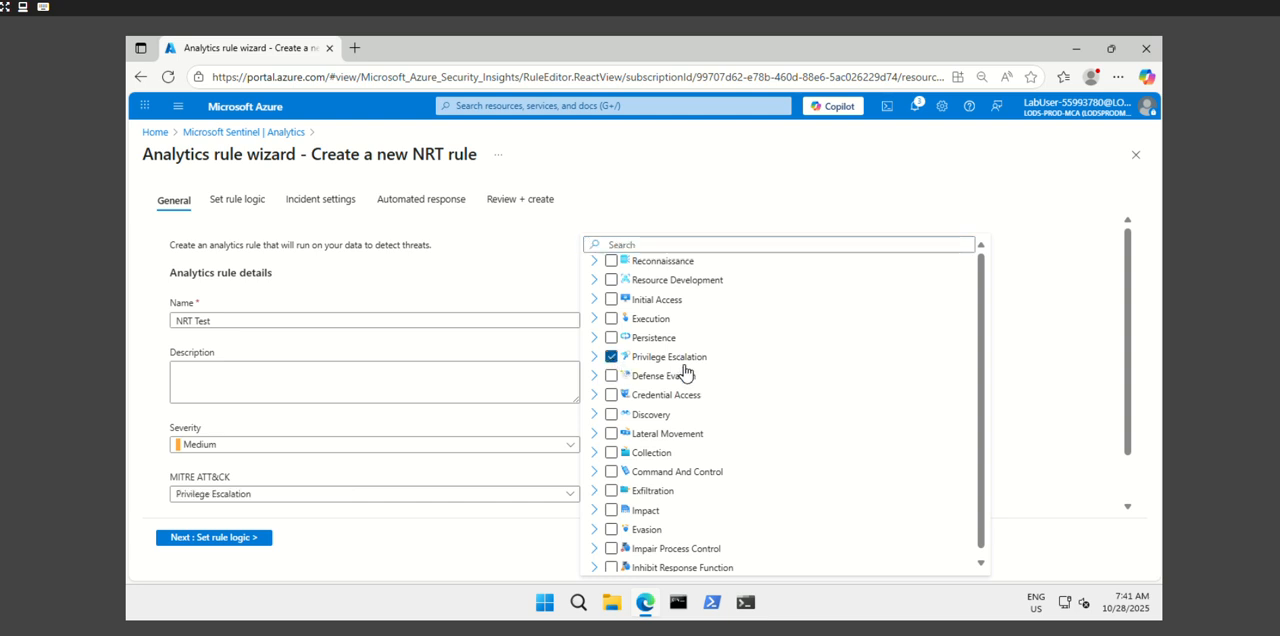
left_click(511, 430)
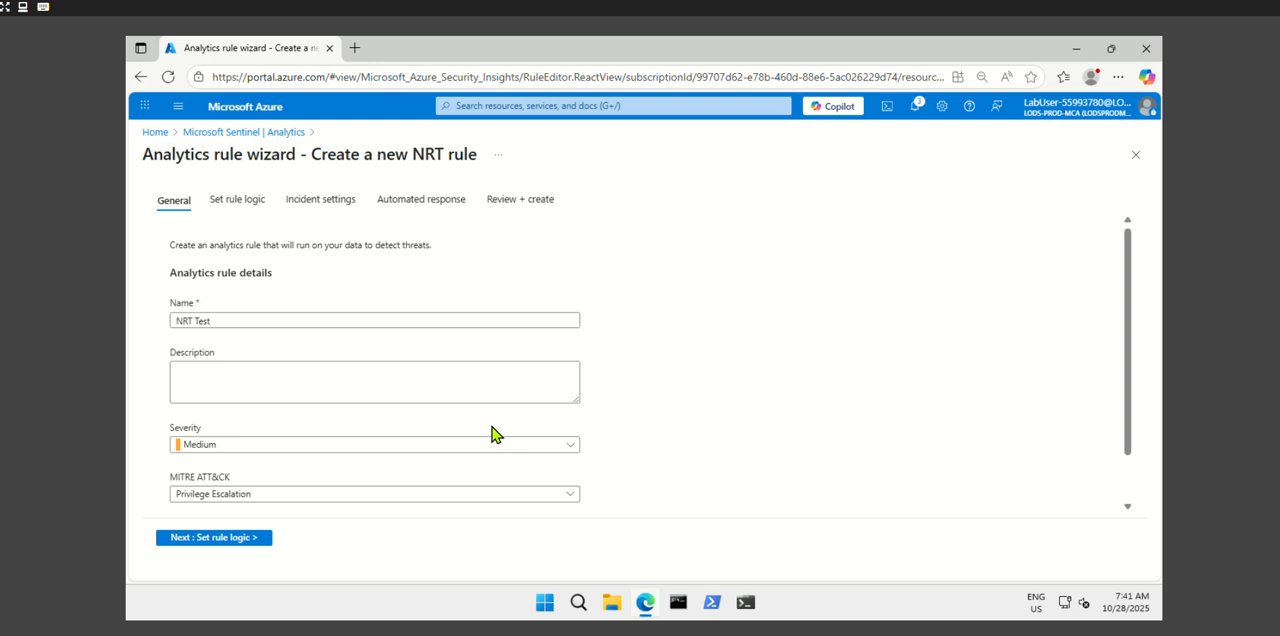
left_click(215, 540)
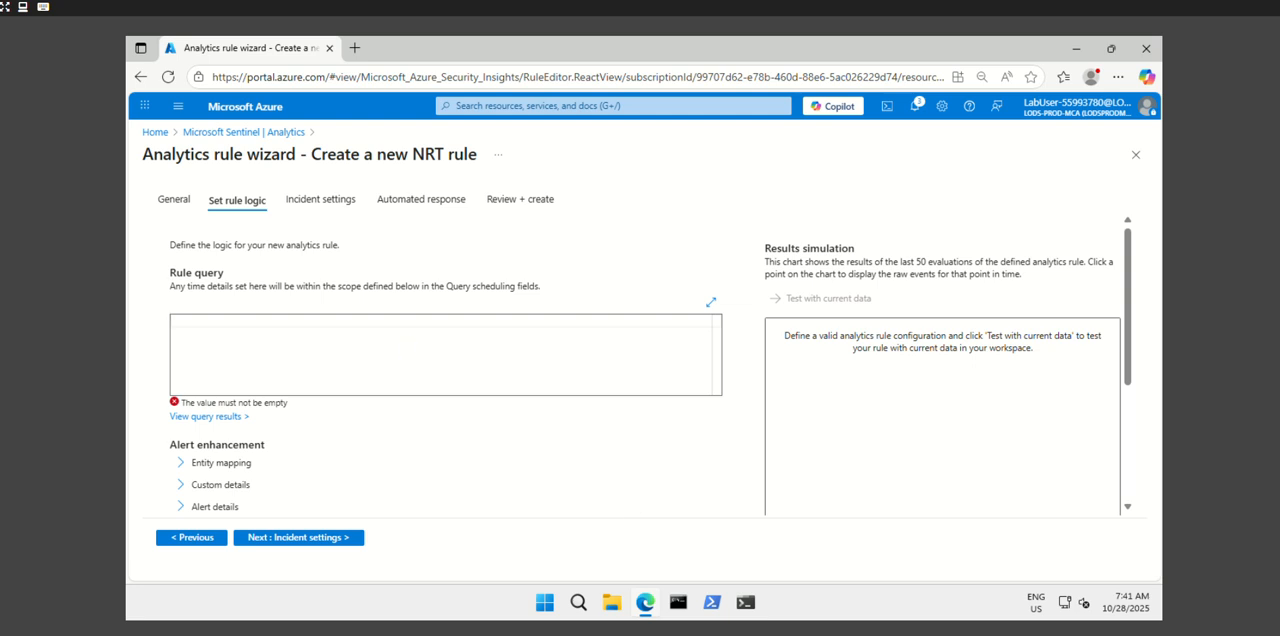
- Enter the rule query SecurityEvent | where EventID == 4732 | where TargetAccount == "Builtin\\Administrators" and proceed to the incident settings
type("SecurityEven")
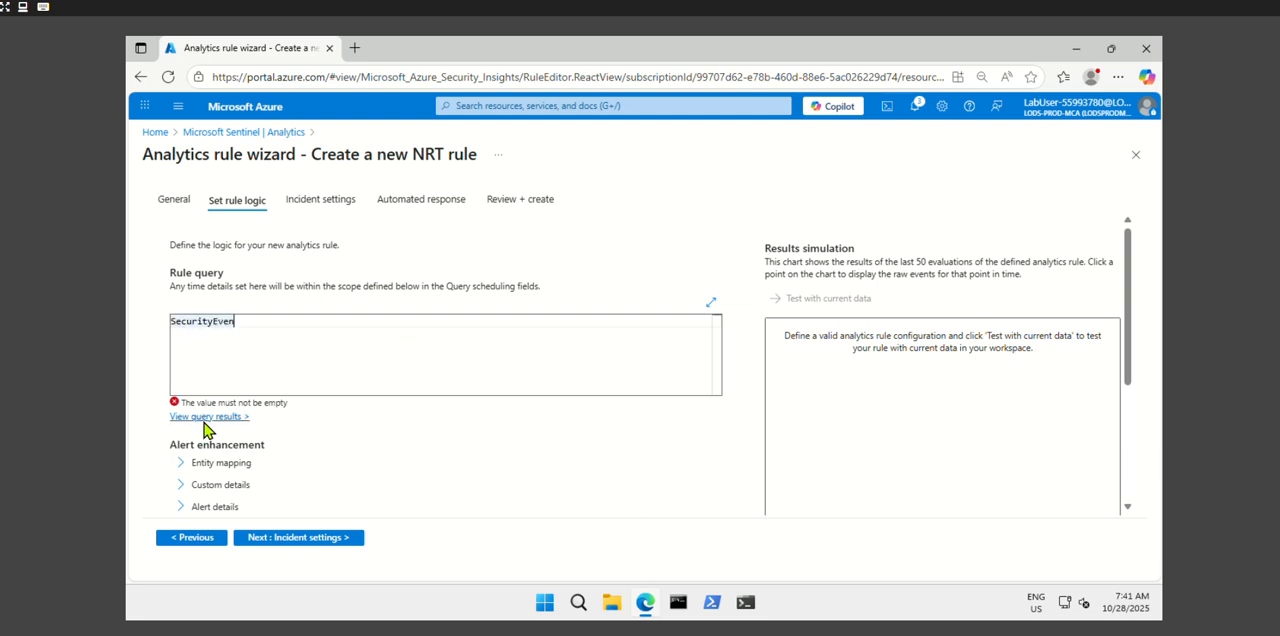
type("t | where EventID == 4732 | where TargetAccount == \"Builtin\\\\Administrators\"")
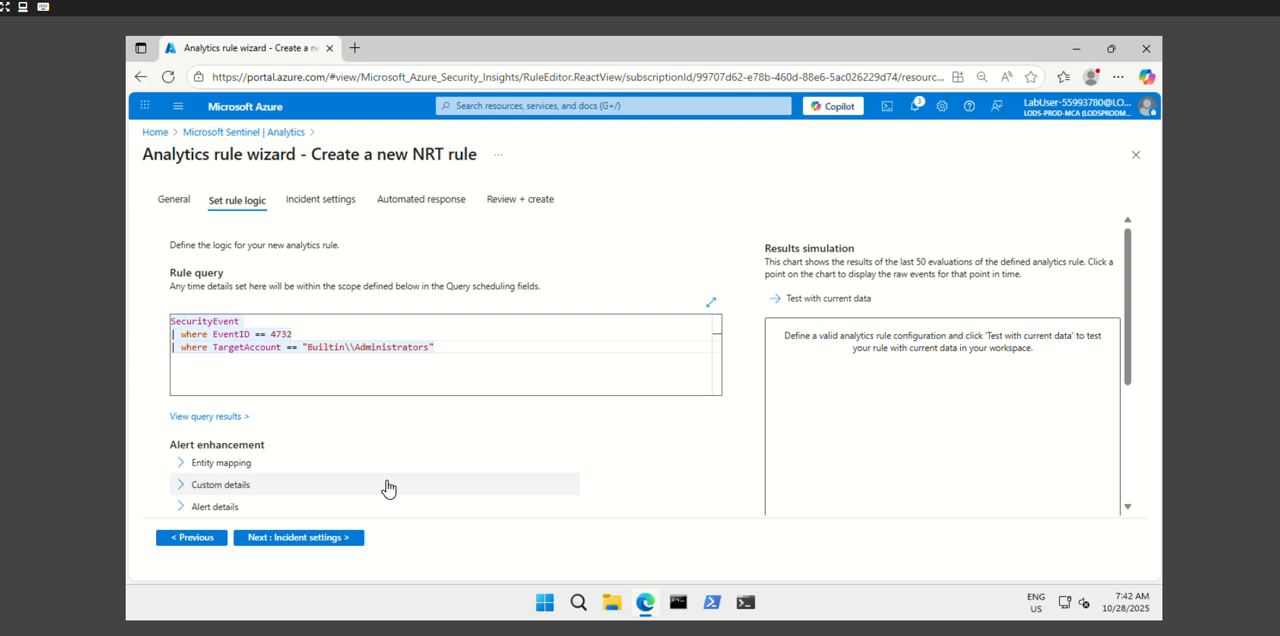
left_click(326, 540)
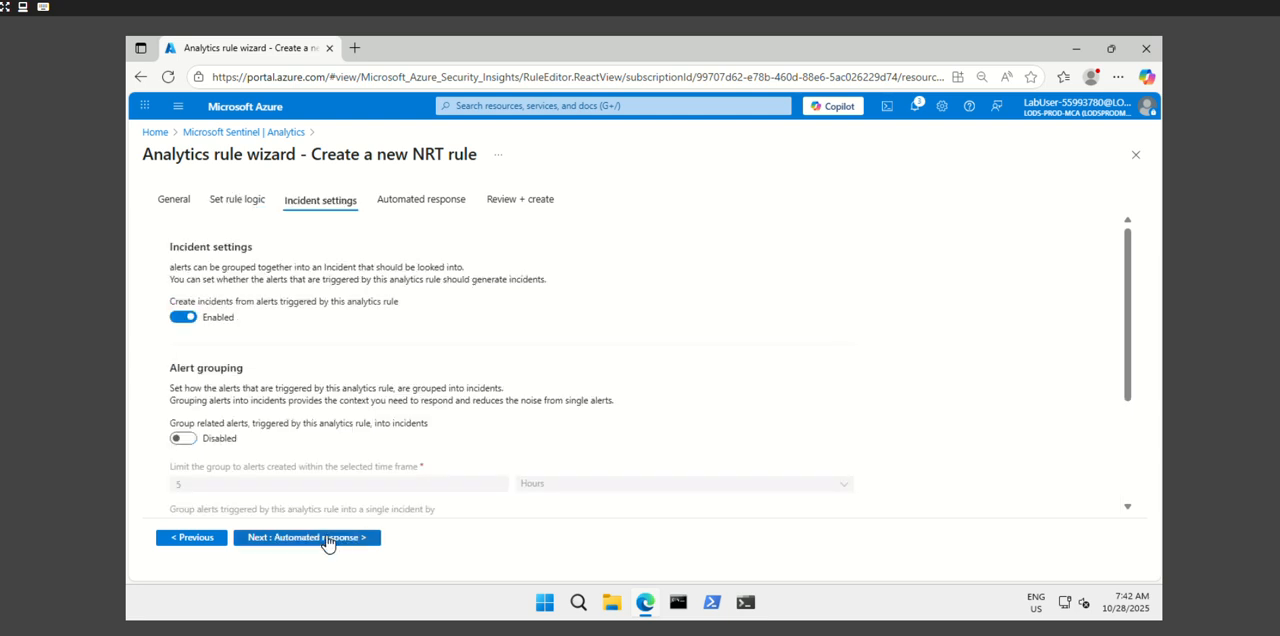
- Keep the default incident and automated response settings and save the analytics rule
left_click(327, 543)
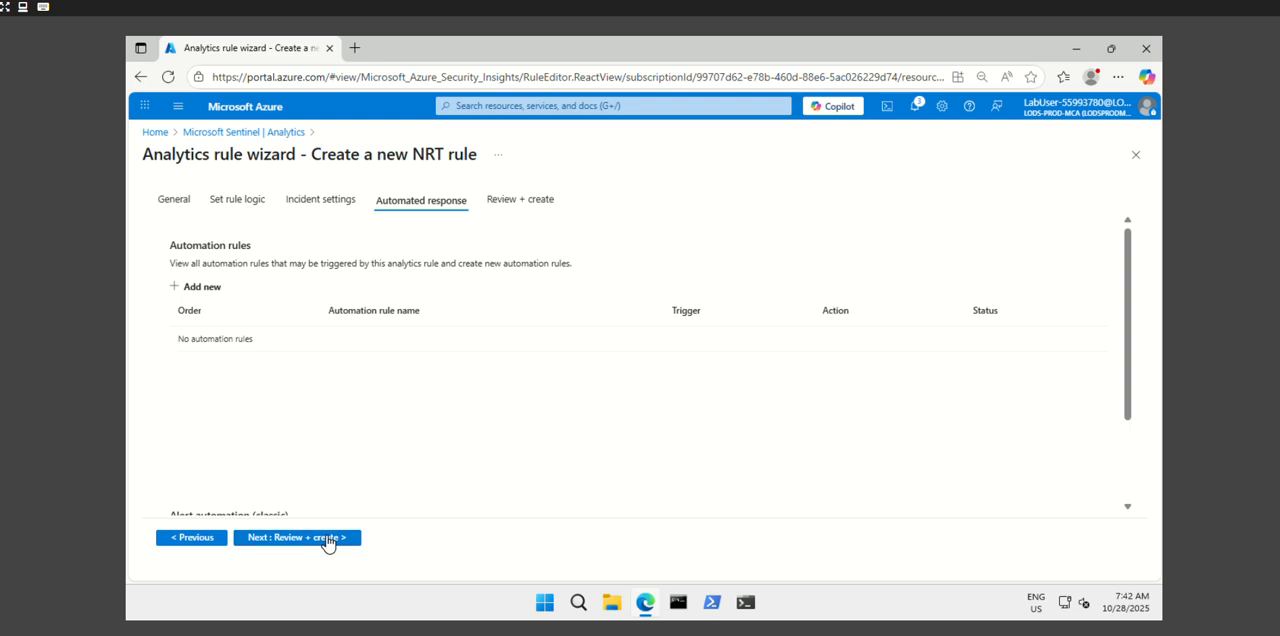
left_click(326, 541)
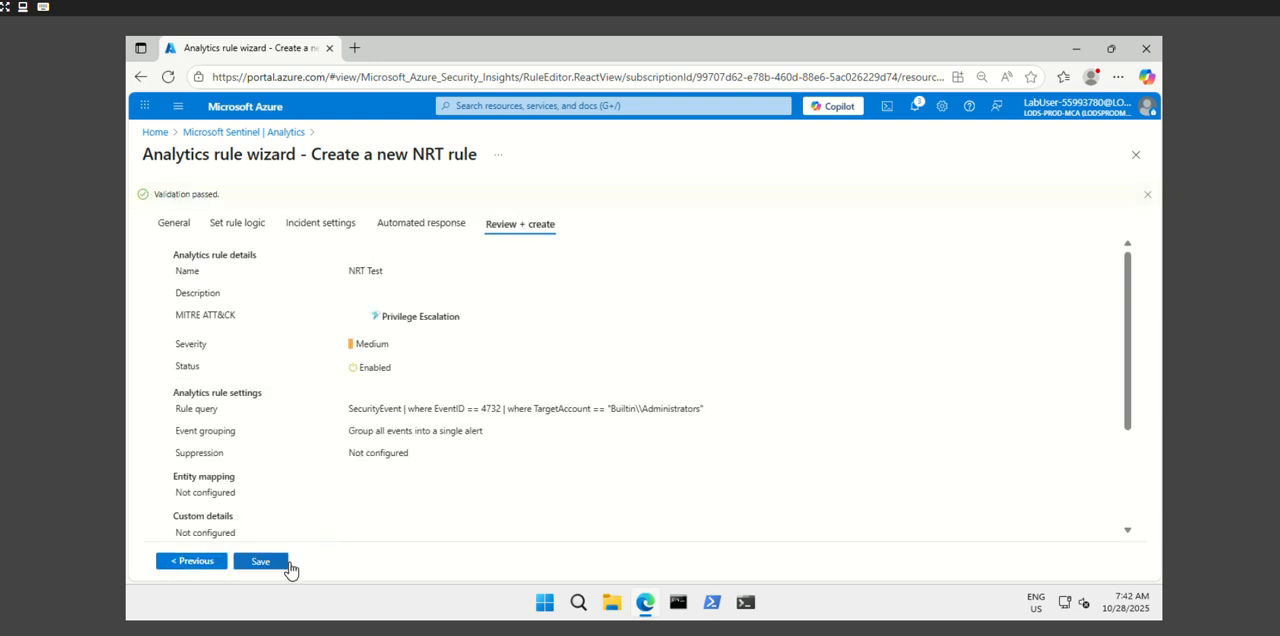
left_click(262, 563)
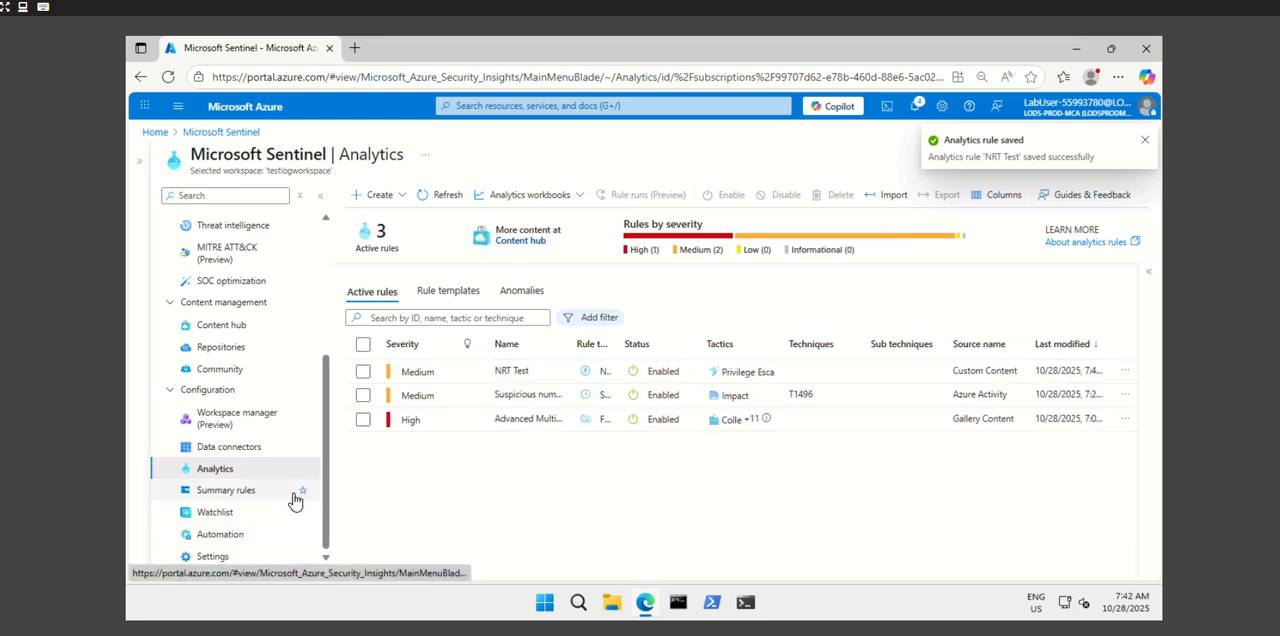
- Start a new automation rule in the Sentinel workspace and name it Autorule1
left_click(220, 538)
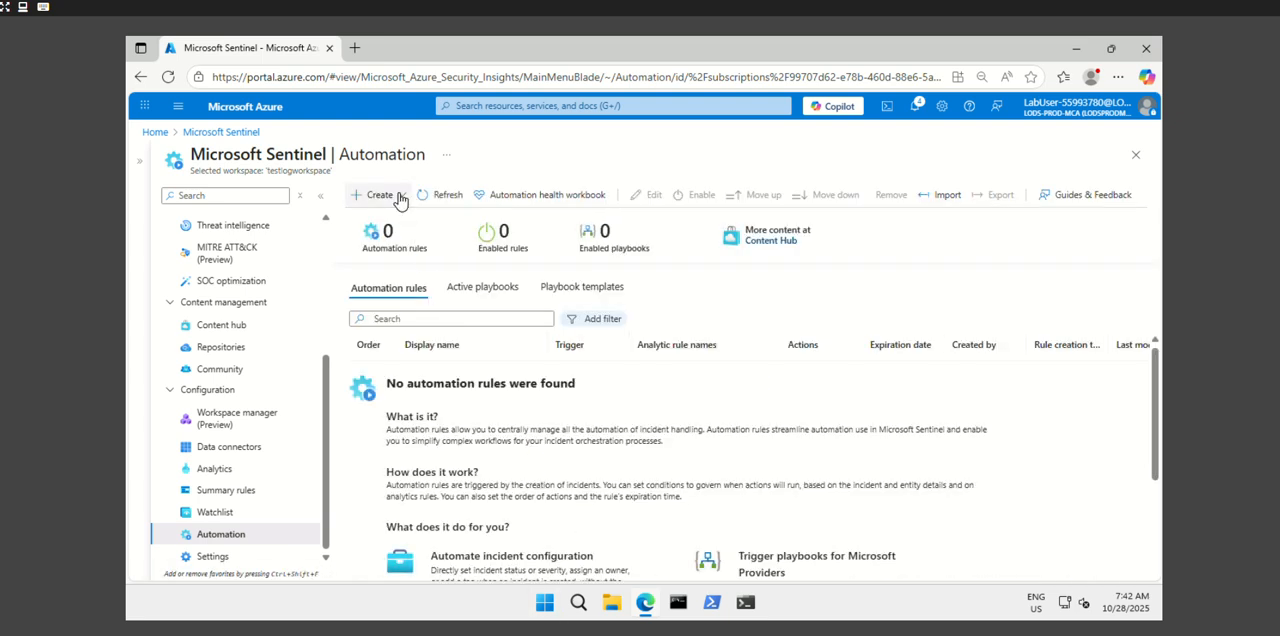
left_click(392, 196)
left_click(403, 232)
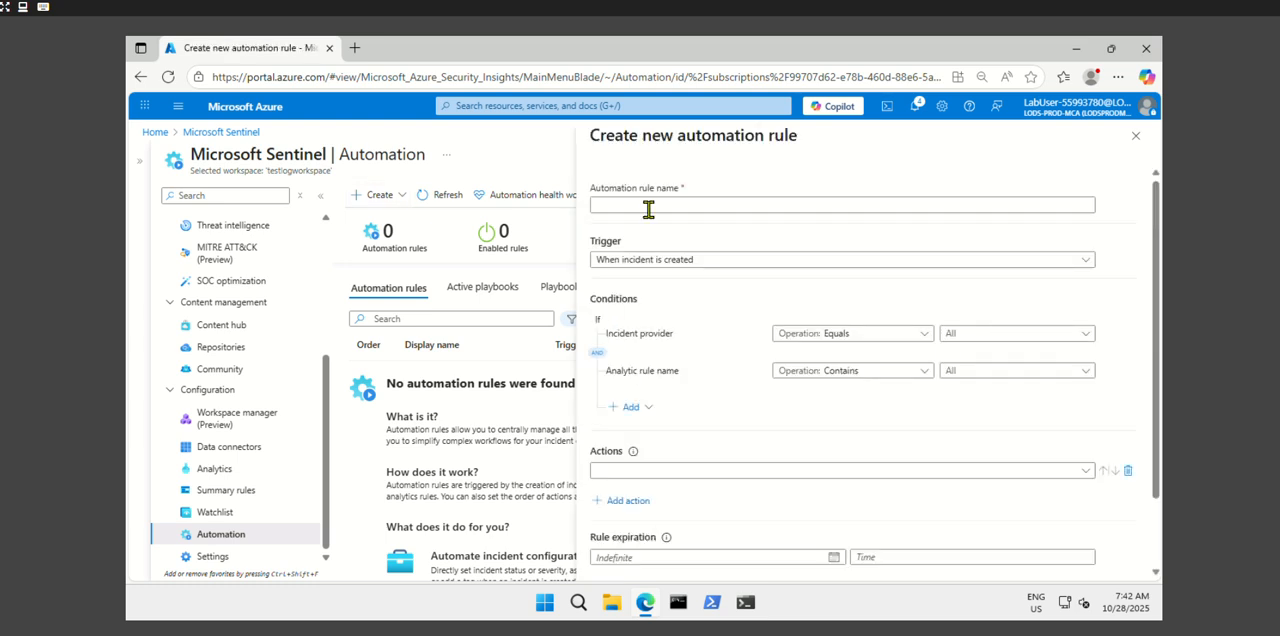
left_click(633, 204)
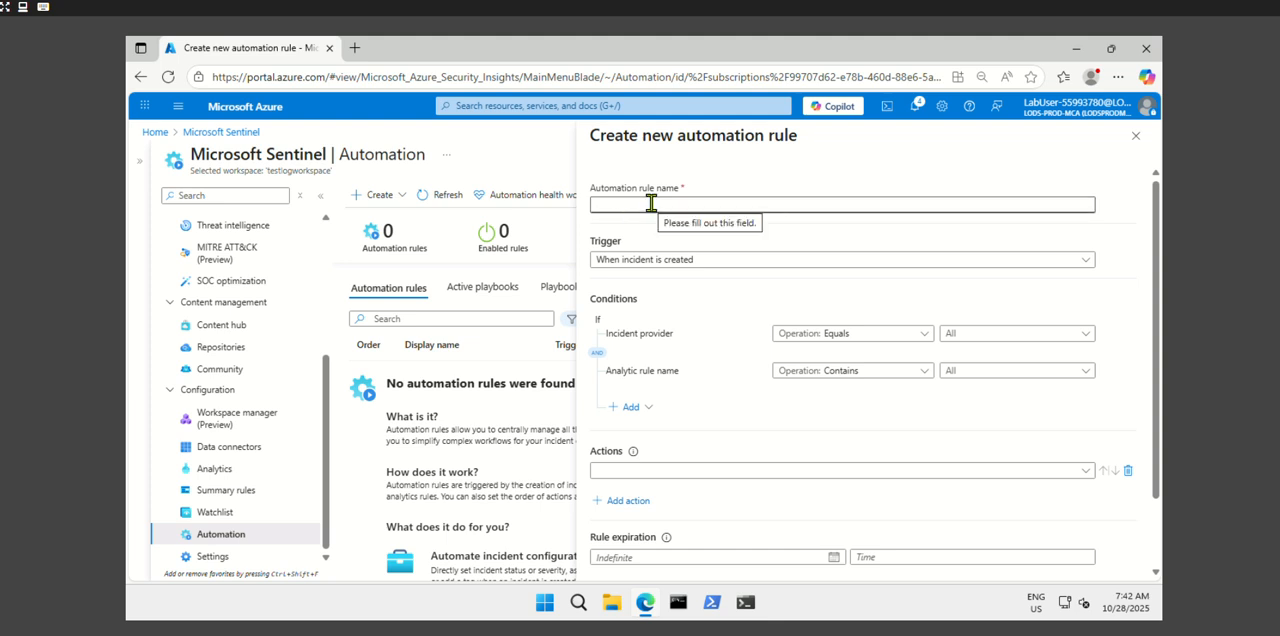
type("Autorule")
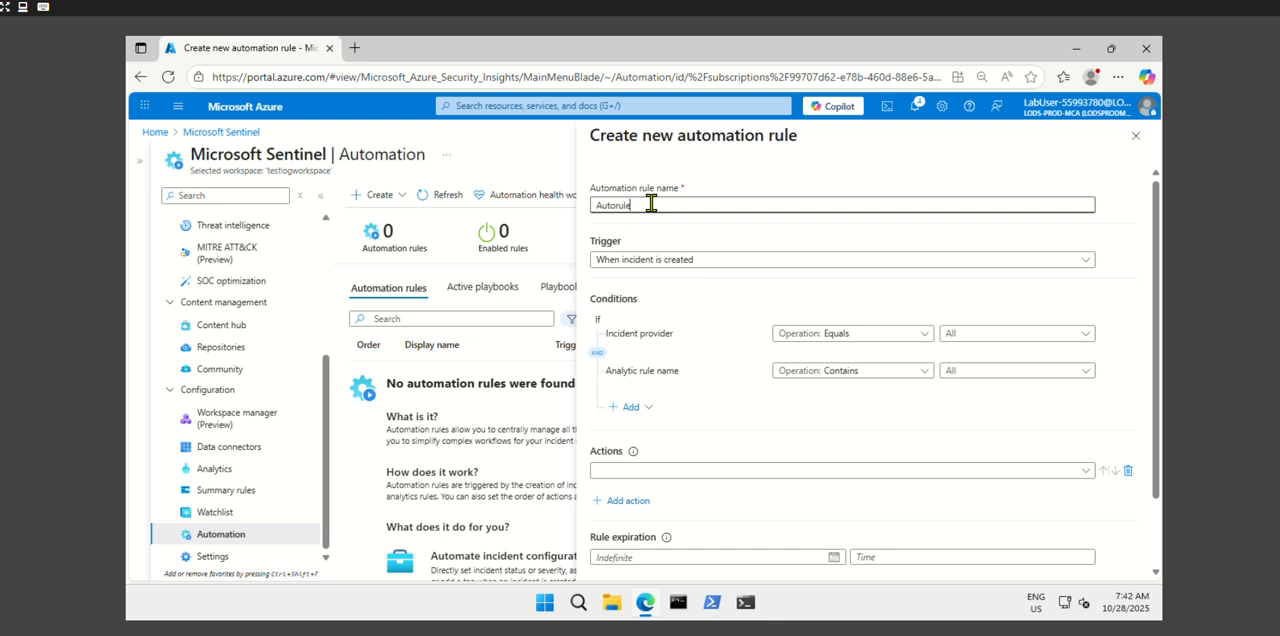
type("1")
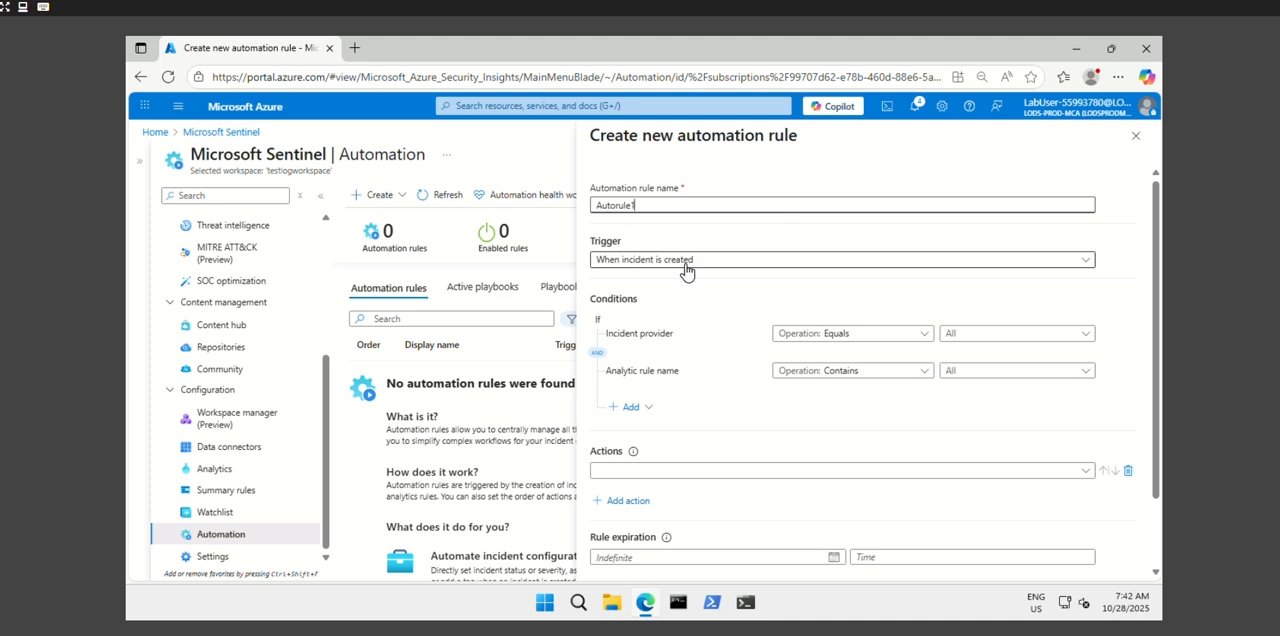
- Review the automation rule's settings and keep its trigger as When incident is created
scroll(767, 494, "down", 2)
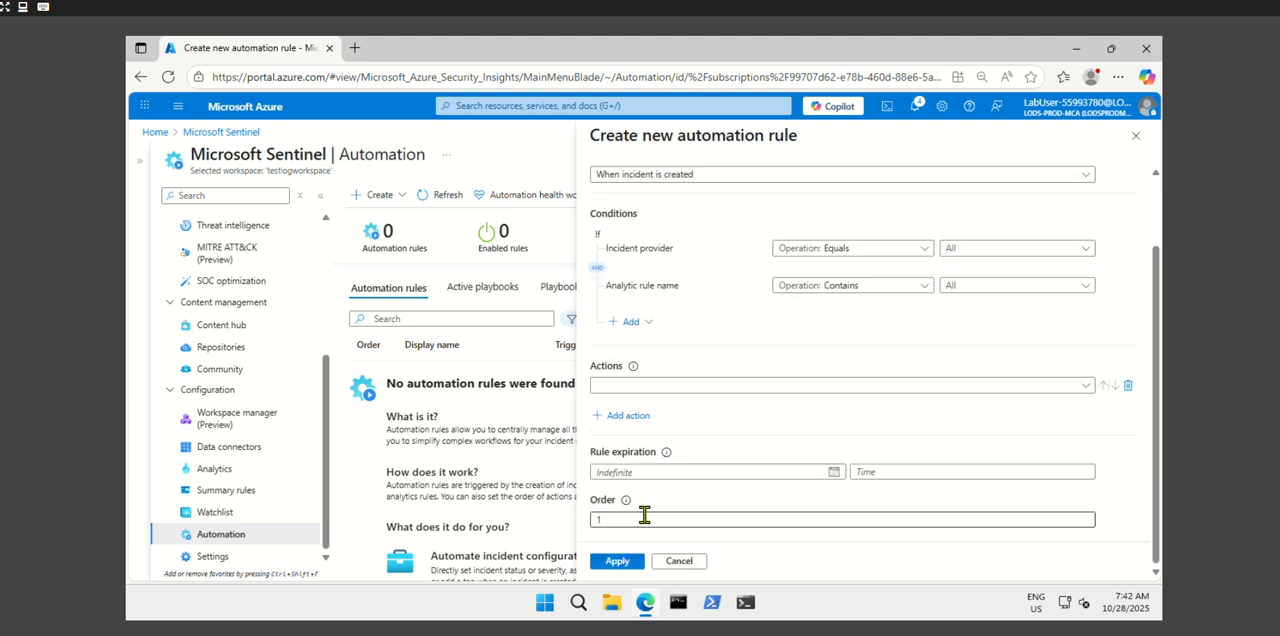
scroll(782, 512, "up", 2)
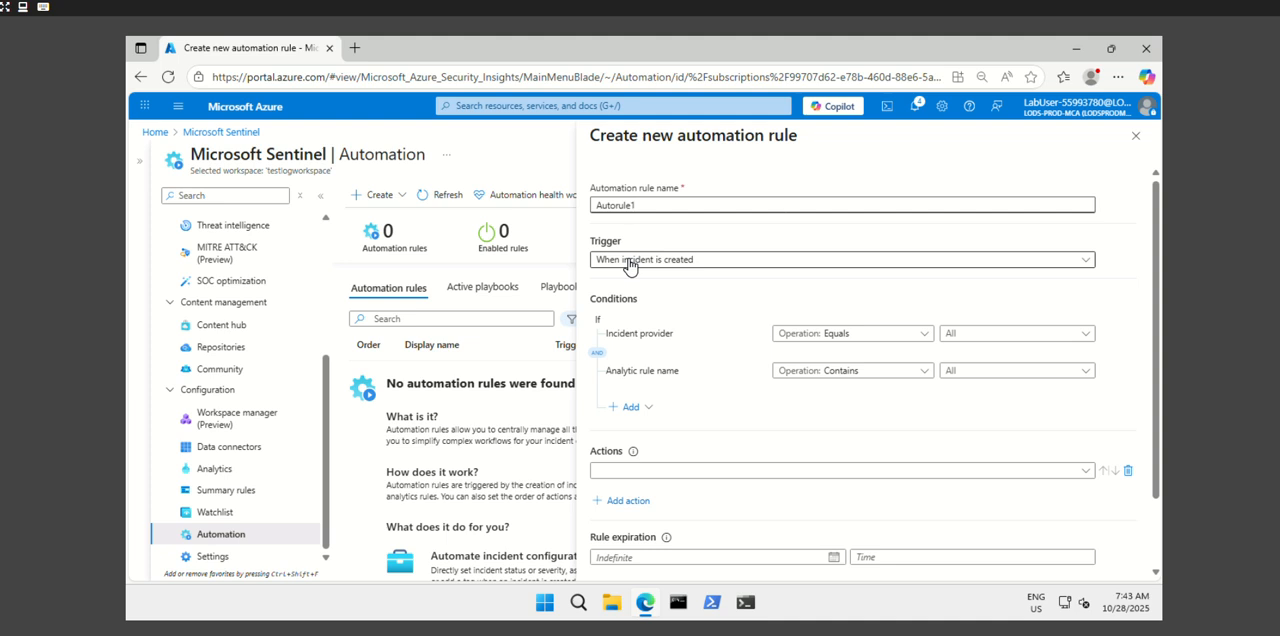
left_click(701, 264)
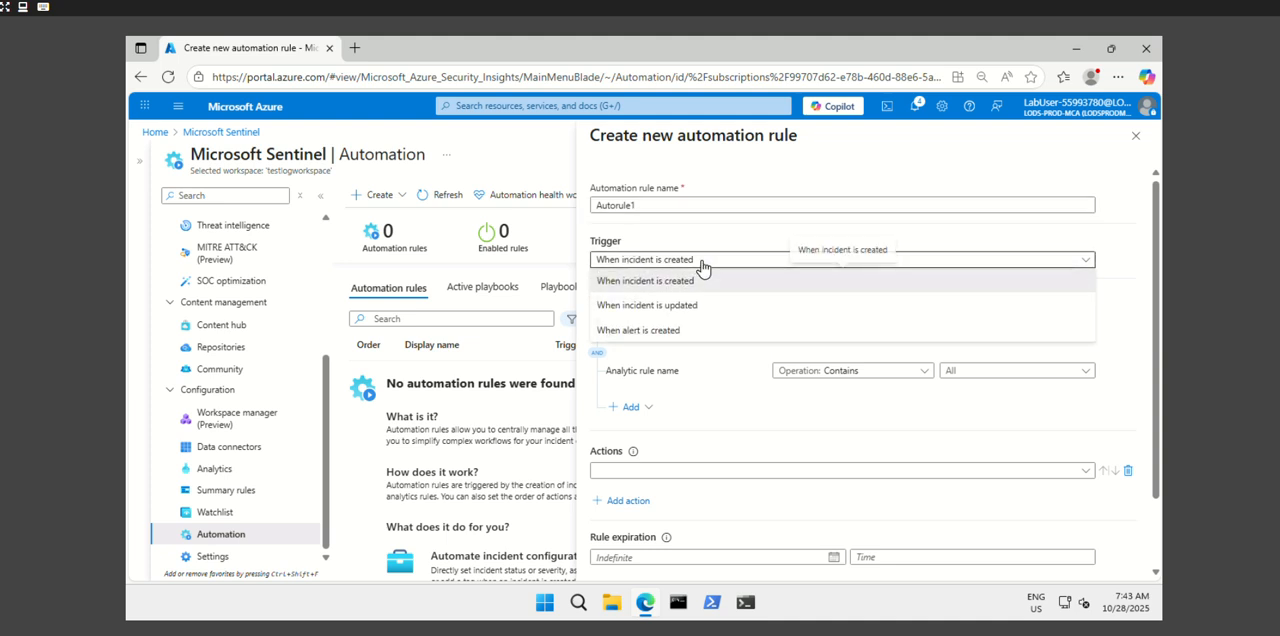
left_click(716, 383)
- Add an Assign owner action to the automation rule with the Operator1 lab account as the owner
left_click(634, 472)
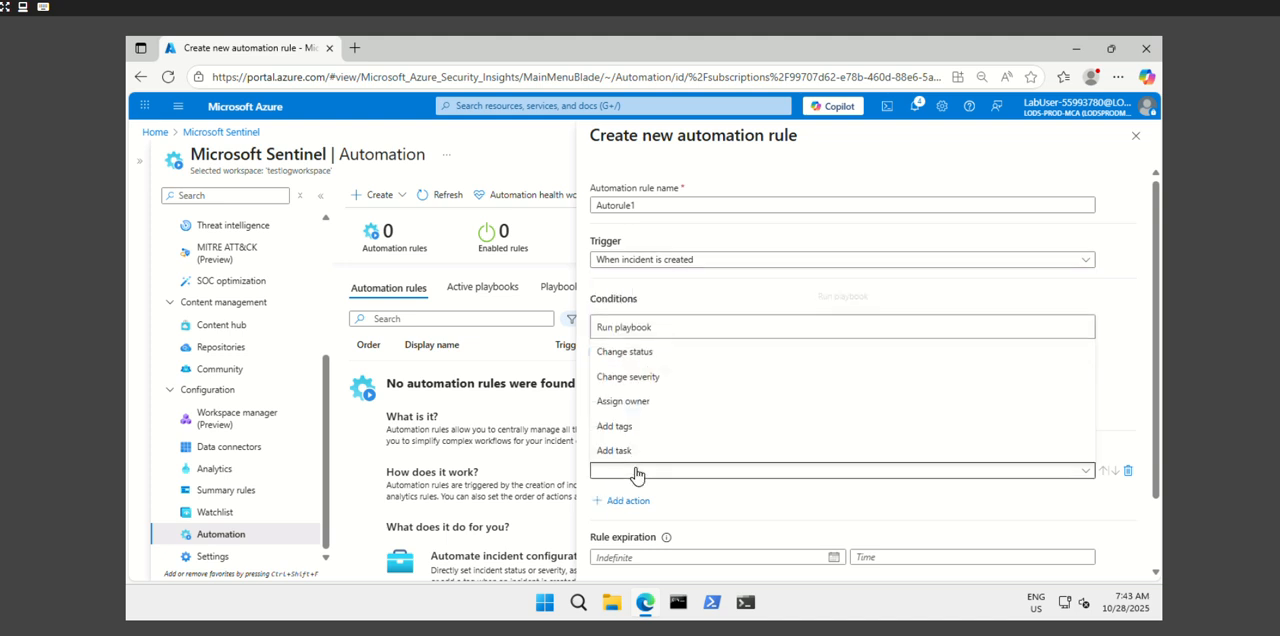
left_click(667, 404)
scroll(781, 418, "down", 2)
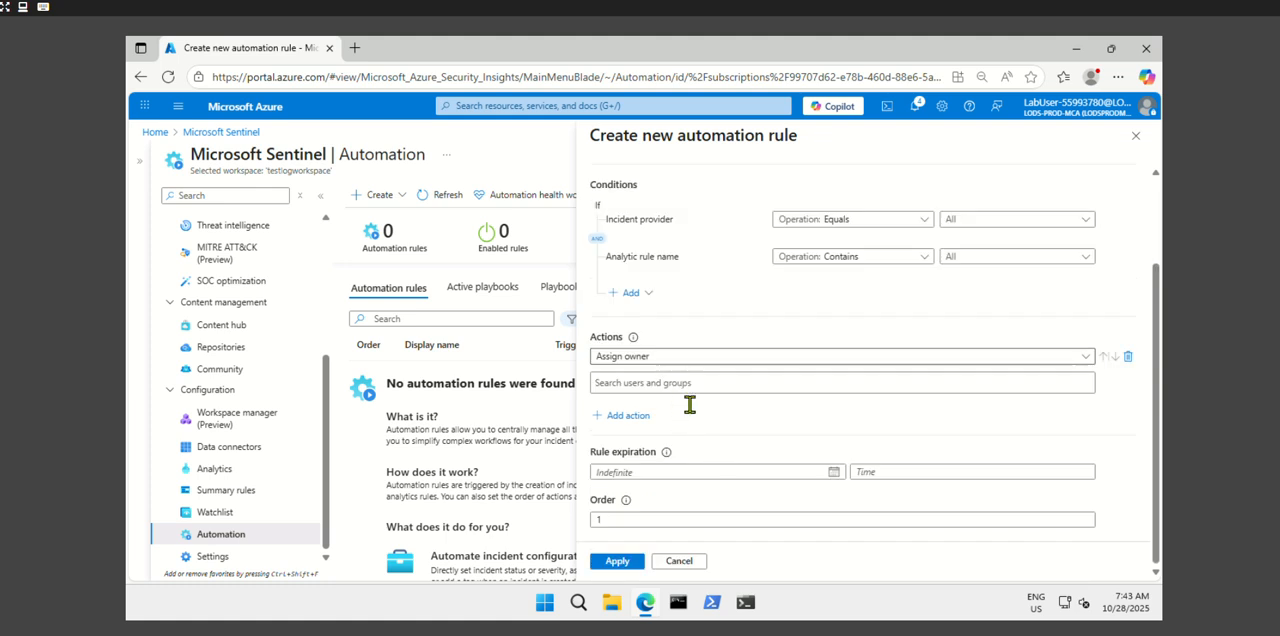
left_click(676, 386)
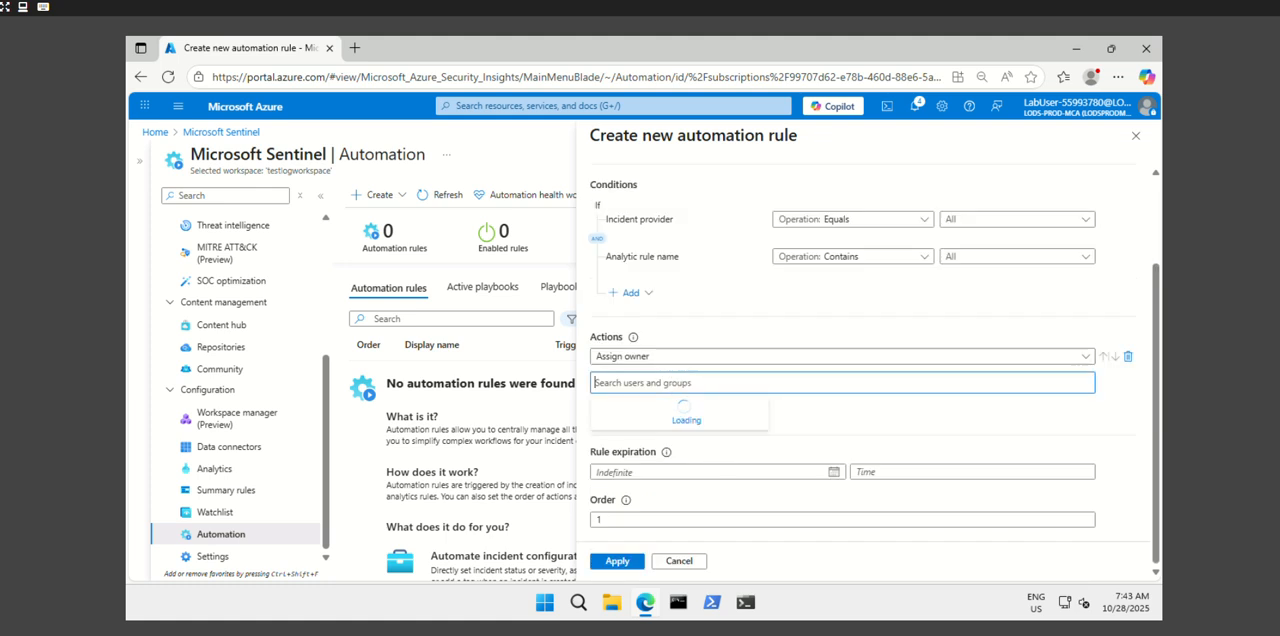
type("Operator1-55993780")
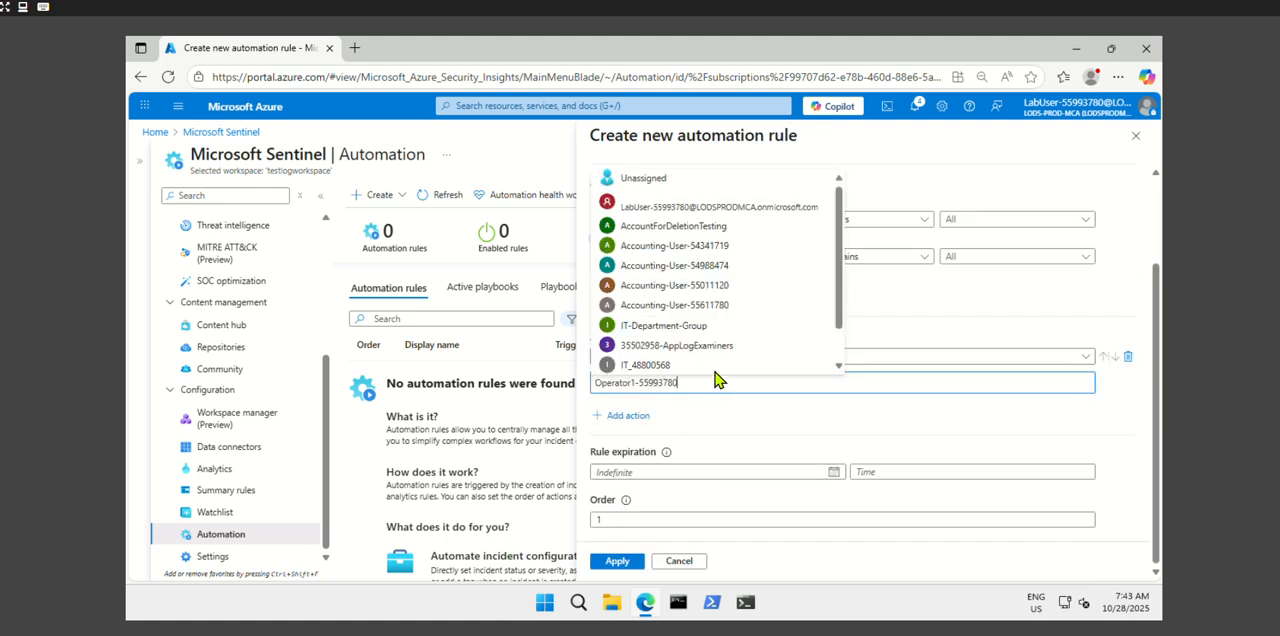
left_click(700, 360)
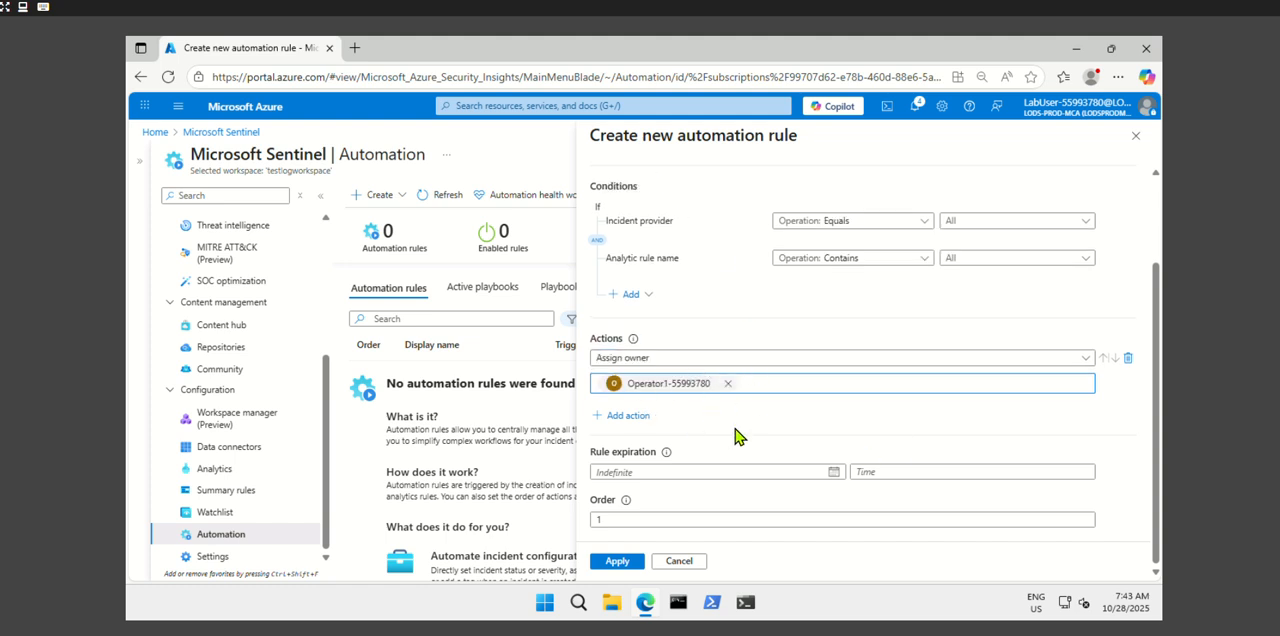
- Save the automation rule and widen the Trigger column in the automation rules list
left_click(617, 561)
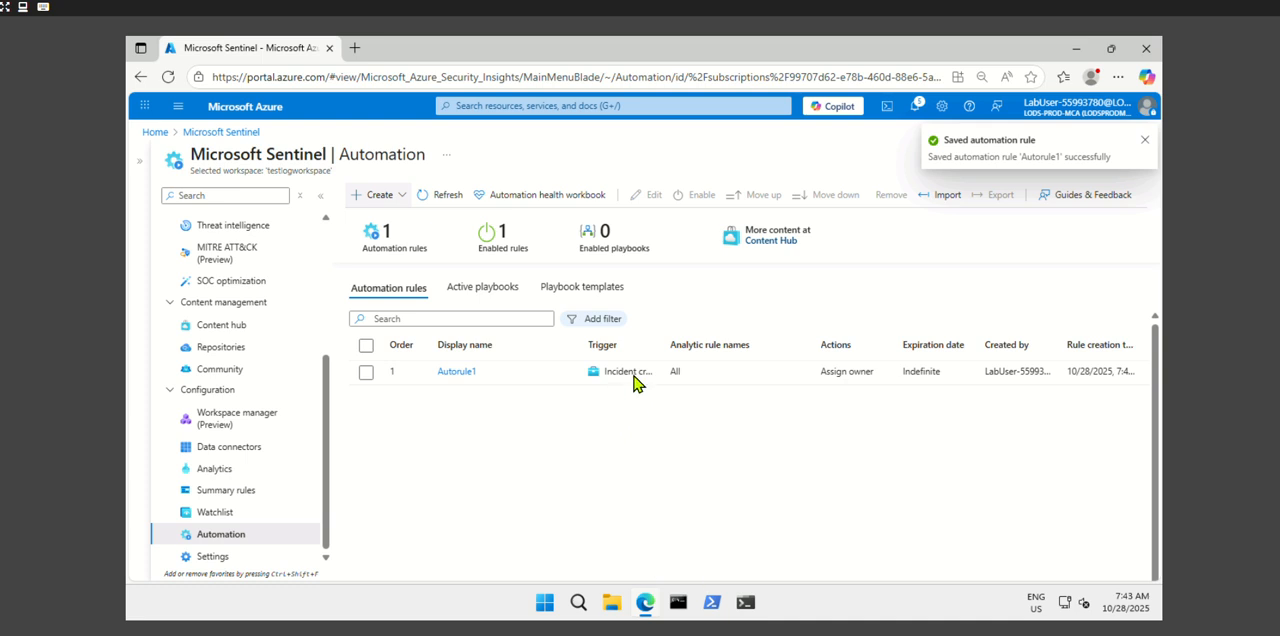
left_click_drag(805, 347, 712, 340)
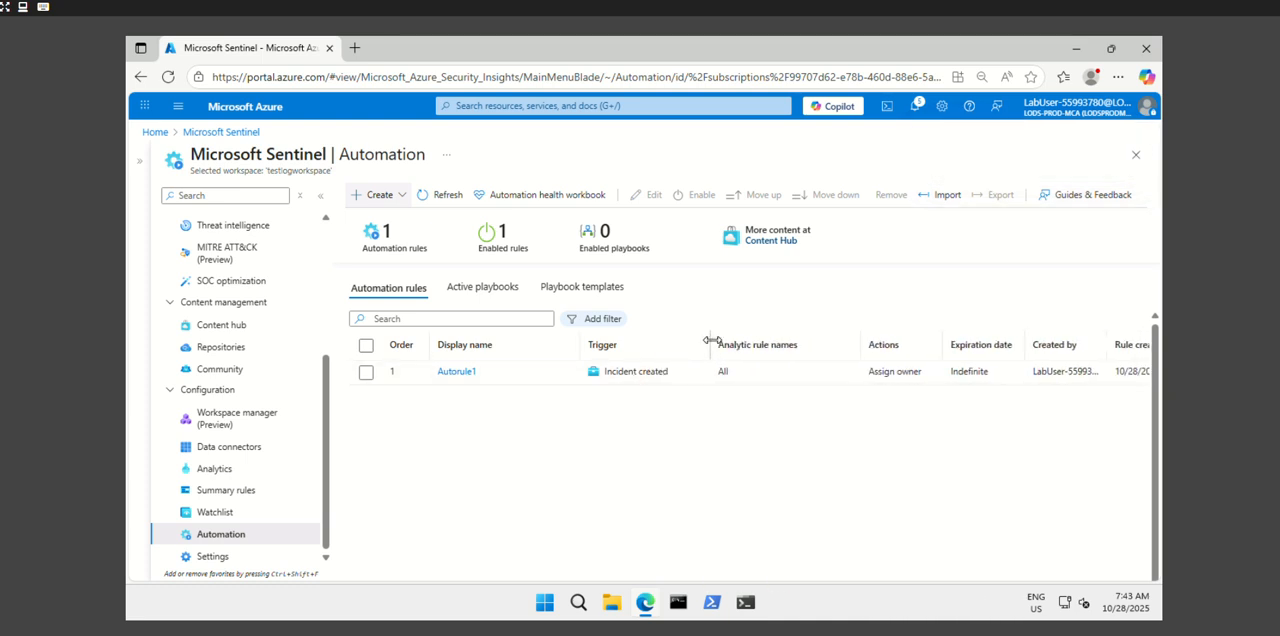